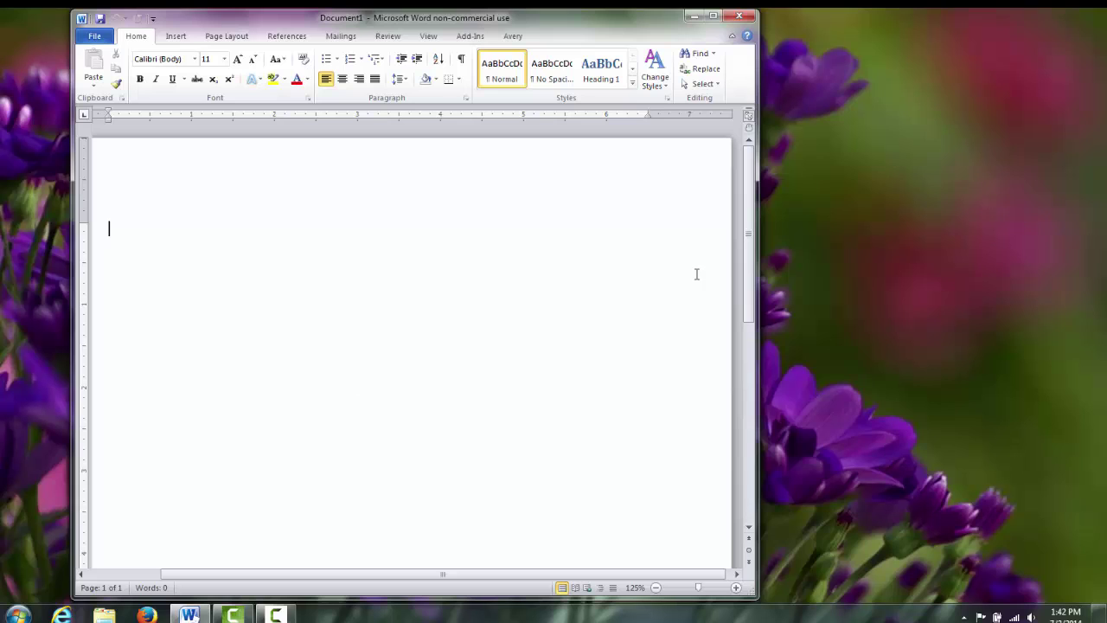
Widen the document window to show the full width of the blank page and look the page over
left_click_drag(757, 260, 849, 249)
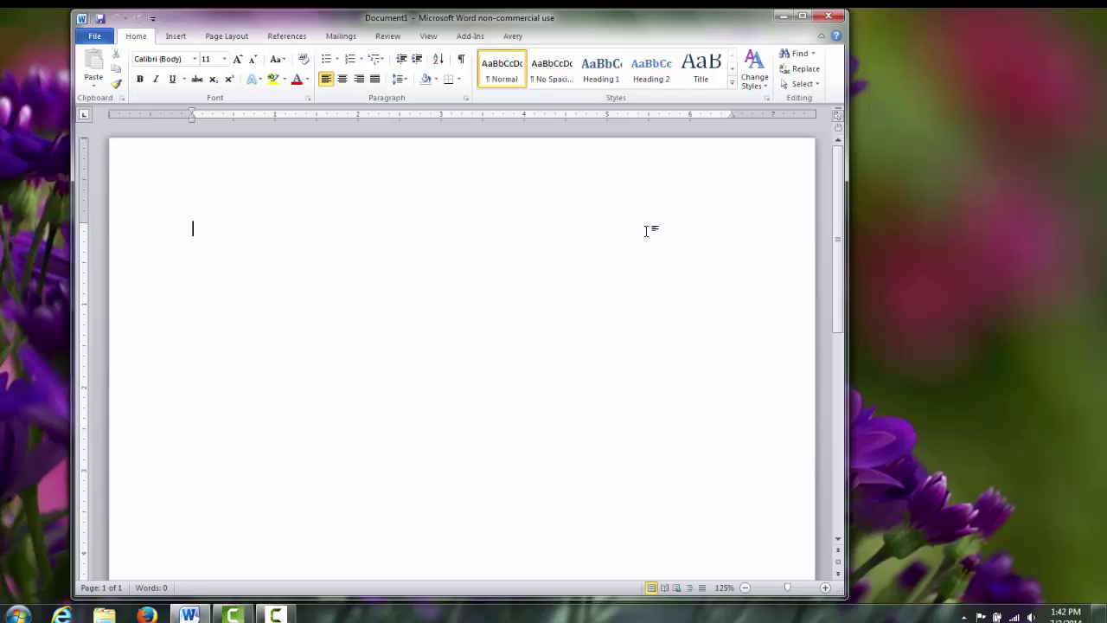
scroll(646, 230, "down", 5)
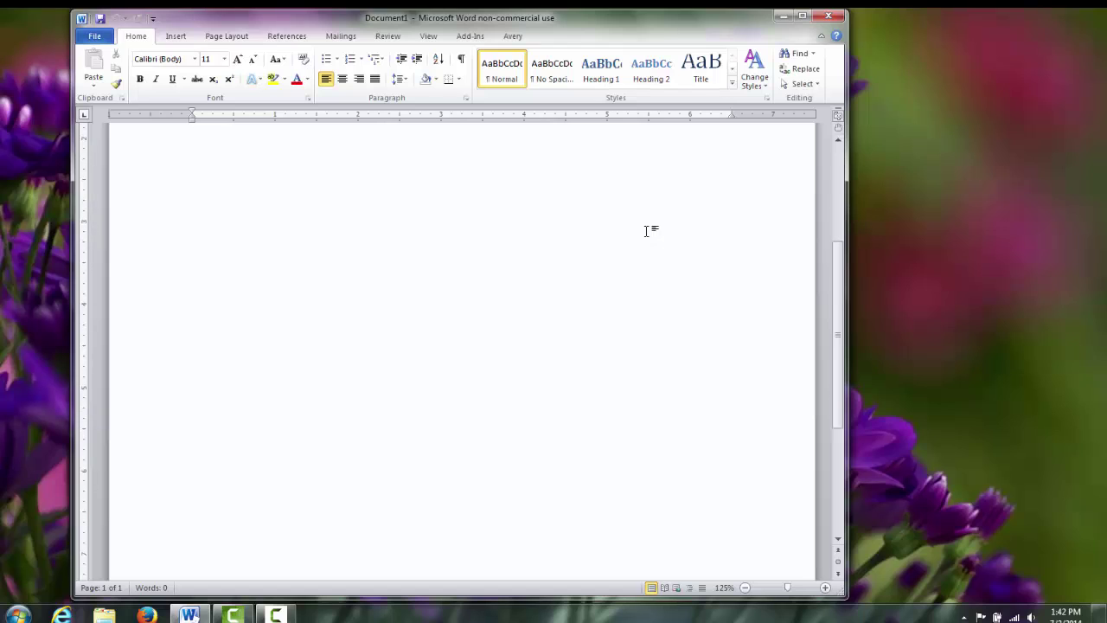
scroll(646, 231, "down", 3)
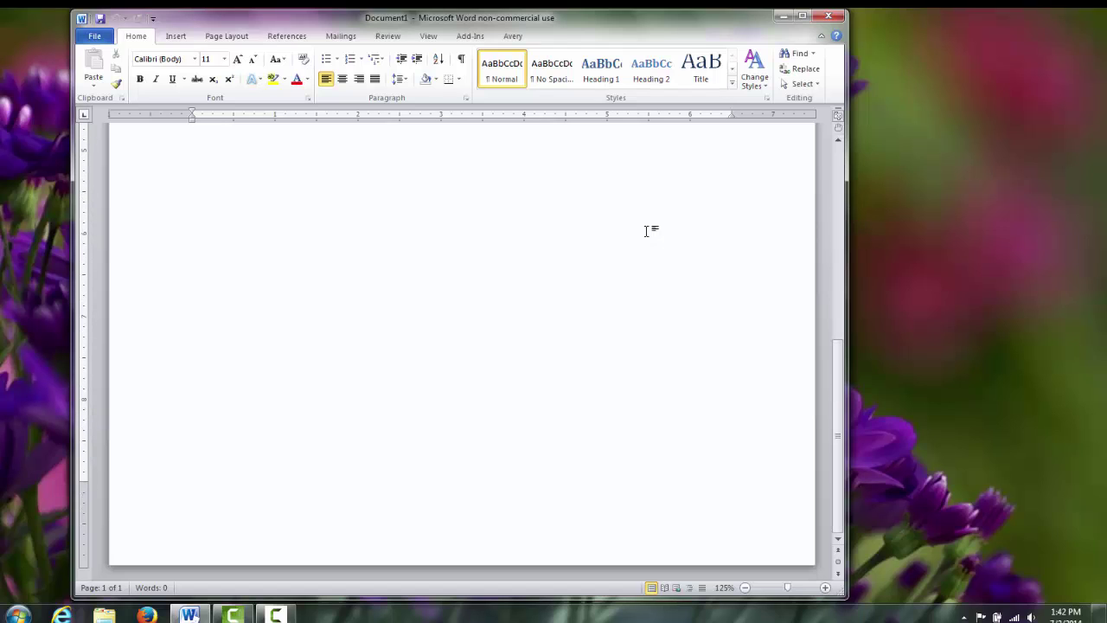
scroll(563, 267, "up", 8)
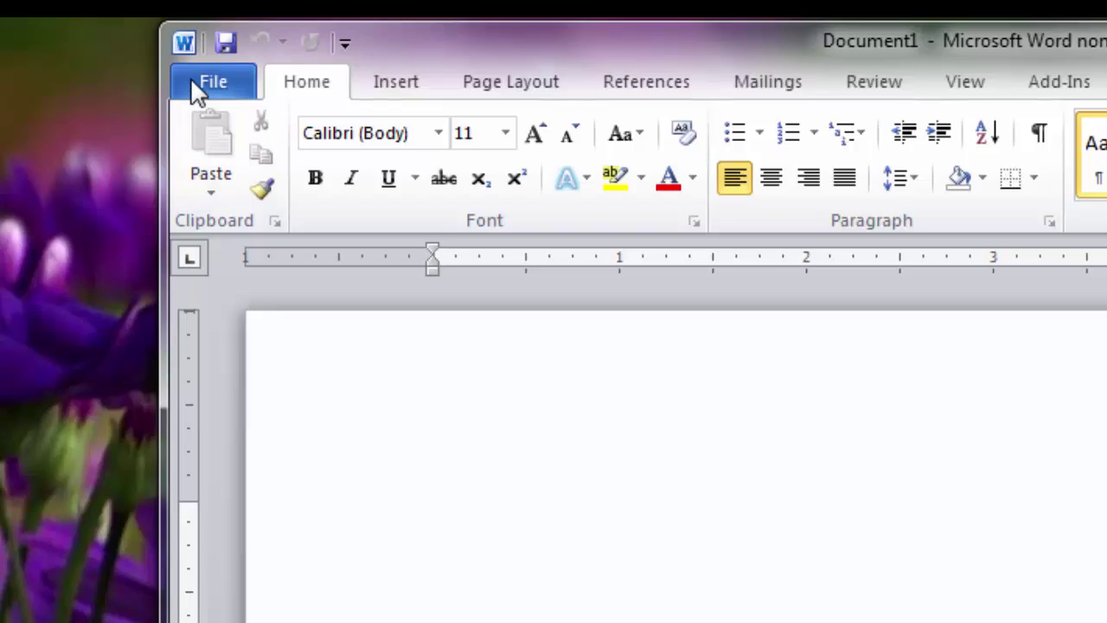
Create a document from the Administrative Professionals Day card (quarter-fold) template in the Occasion and event cards category
left_click(191, 77)
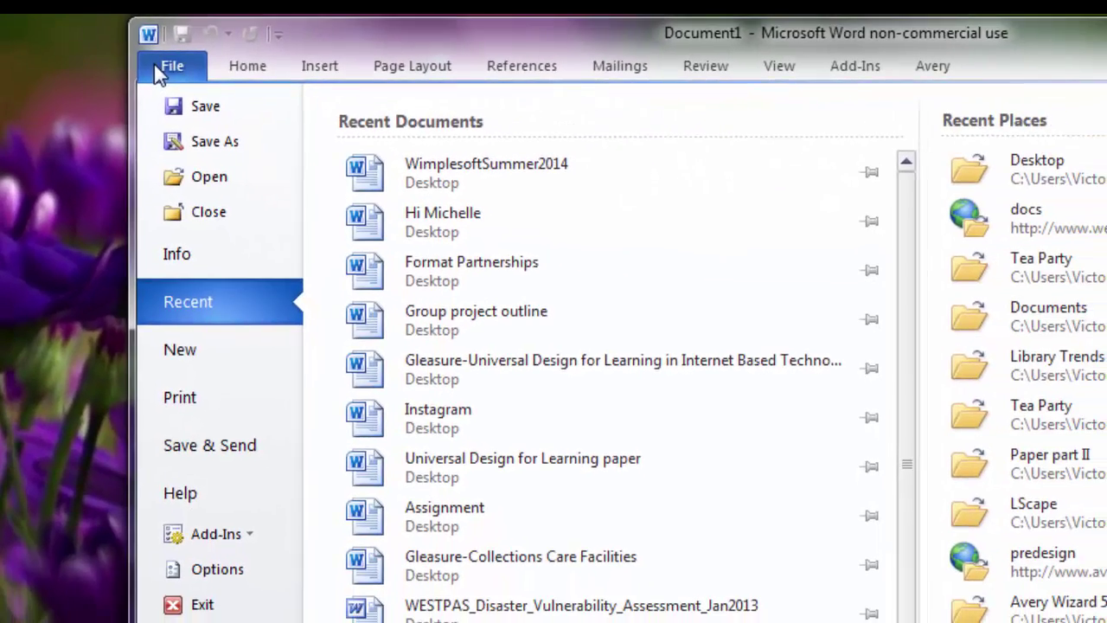
left_click(211, 360)
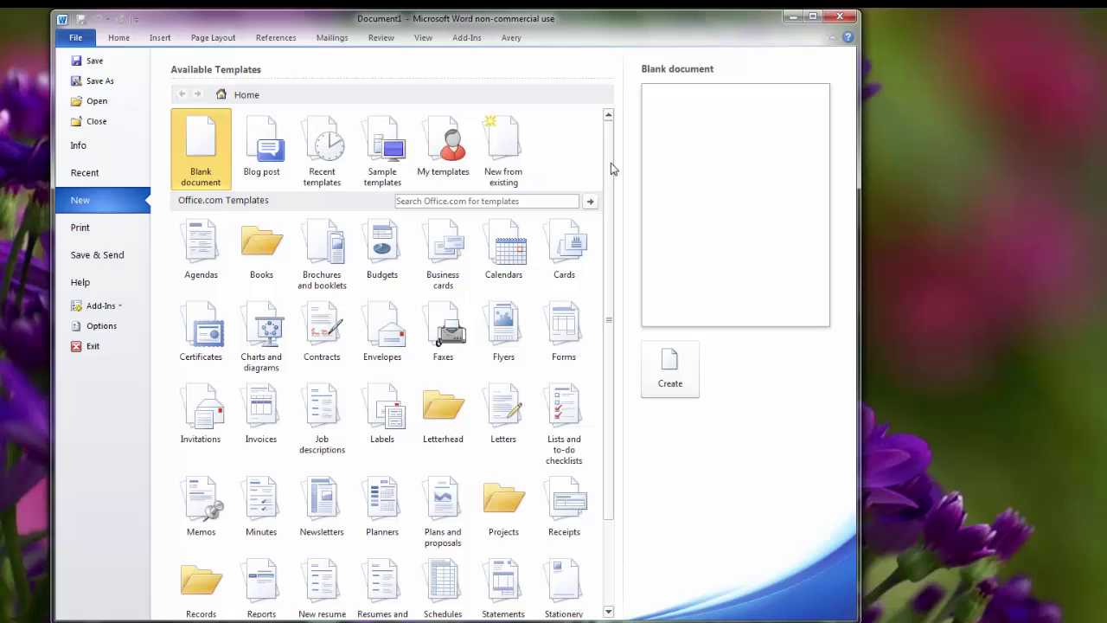
mouse_move(611, 128)
left_mouse_down()
mouse_move(607, 238)
mouse_move(611, 116)
left_mouse_up()
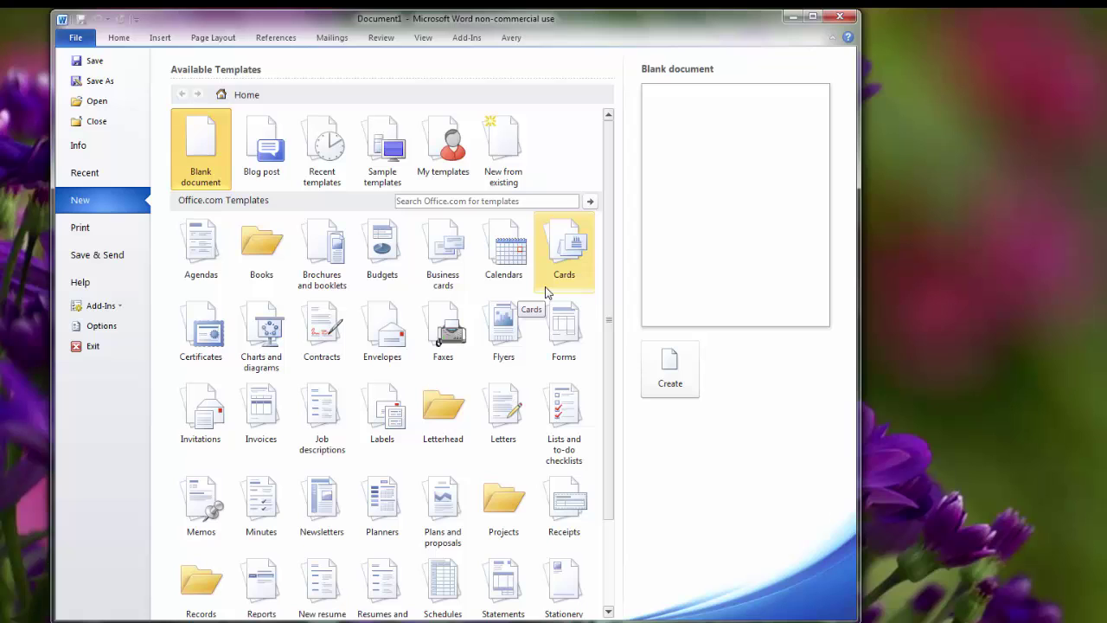
left_click(561, 251)
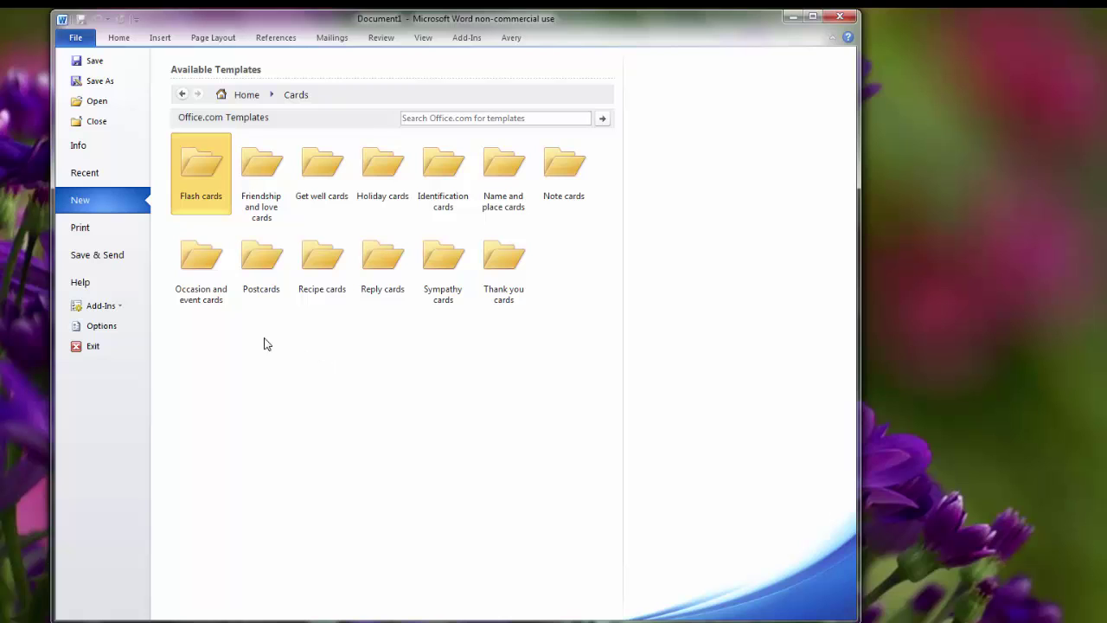
left_click(197, 261)
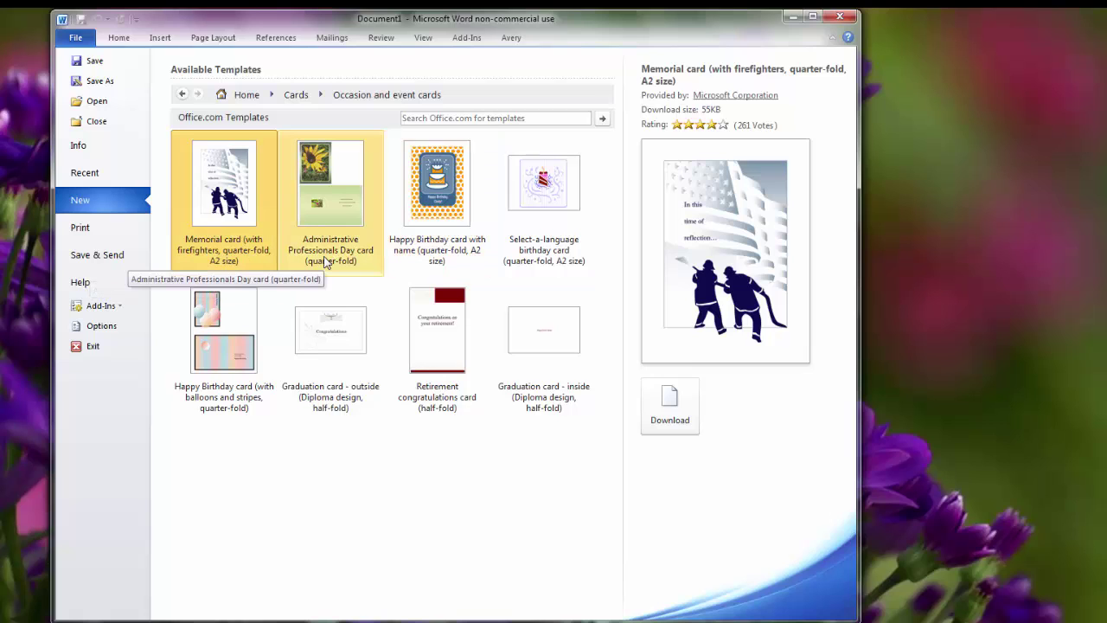
double_click(366, 264)
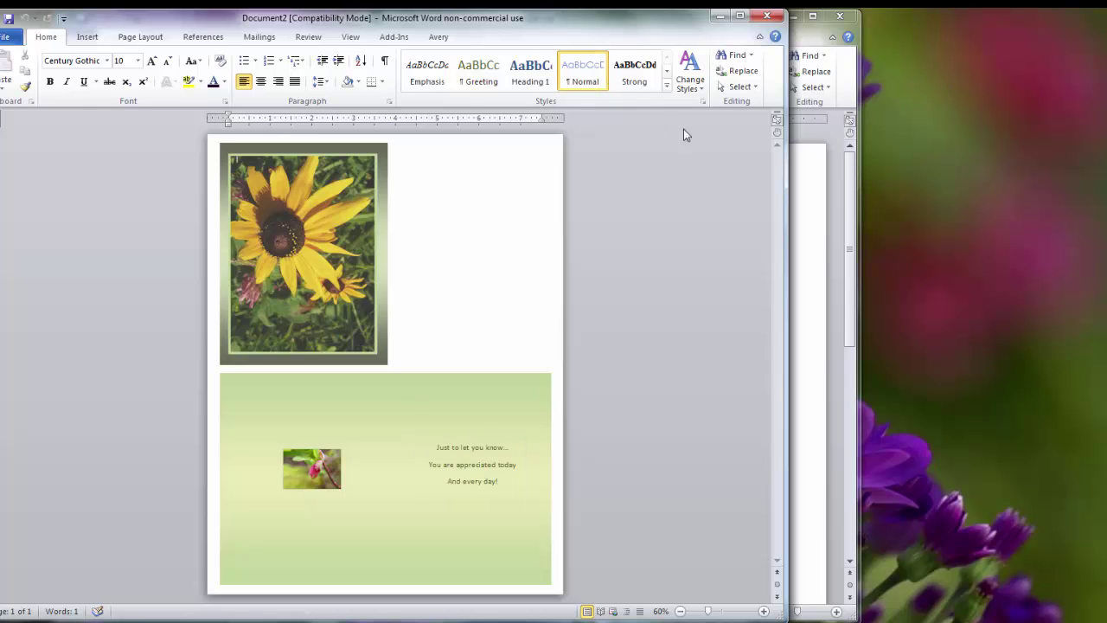
Create a document from the Graduation card - outside (Diploma design, half-fold) template in the Occasion and event cards category
left_click(766, 16)
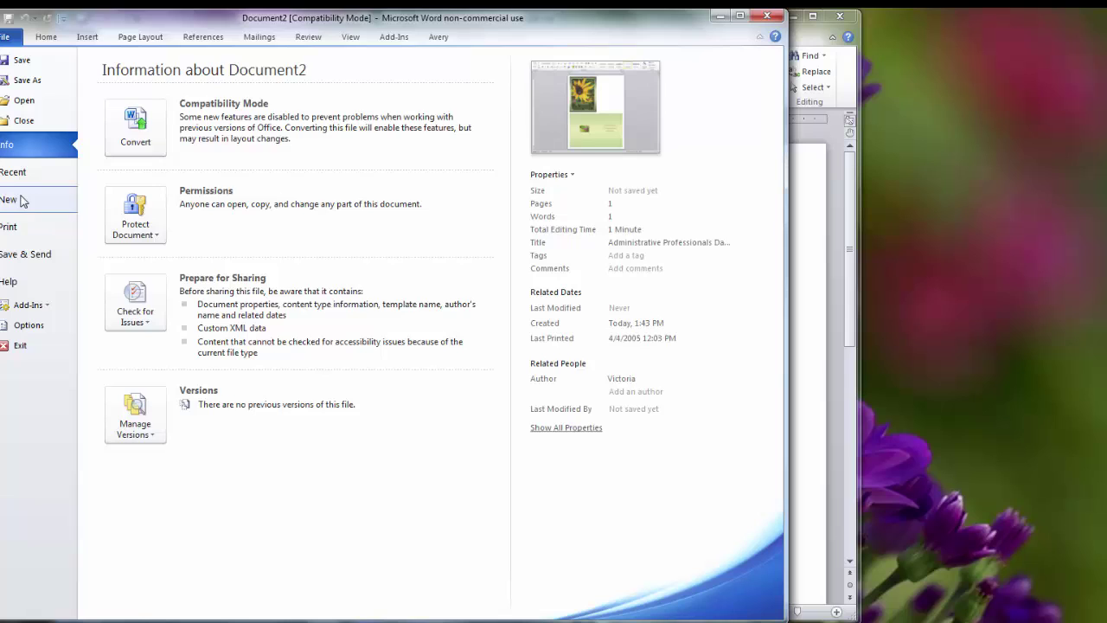
left_click(23, 201)
left_click(493, 248)
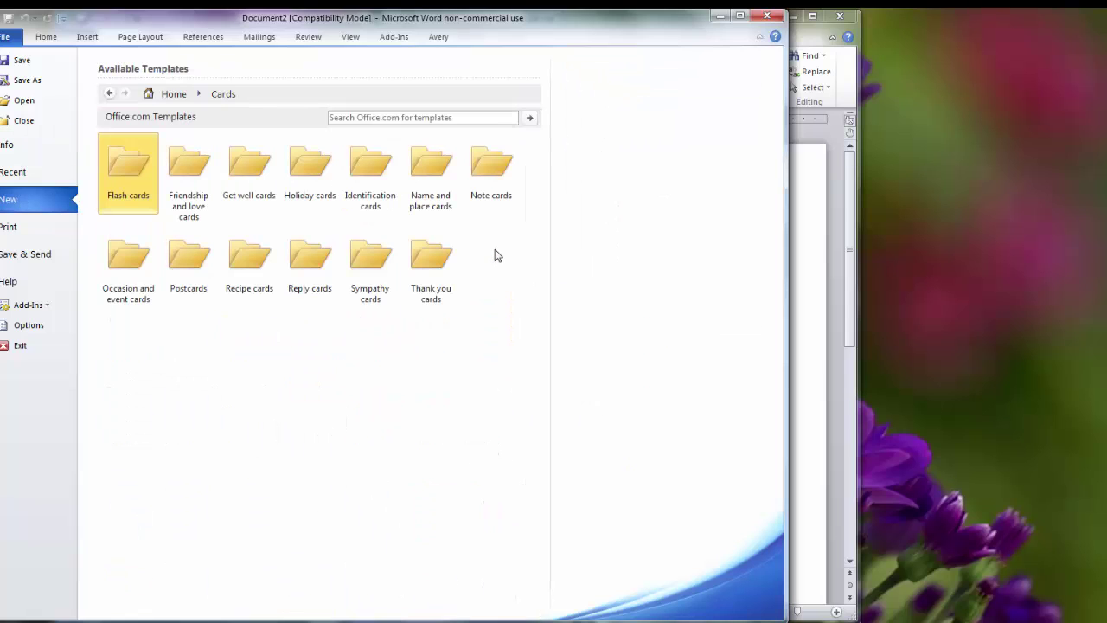
left_click(126, 259)
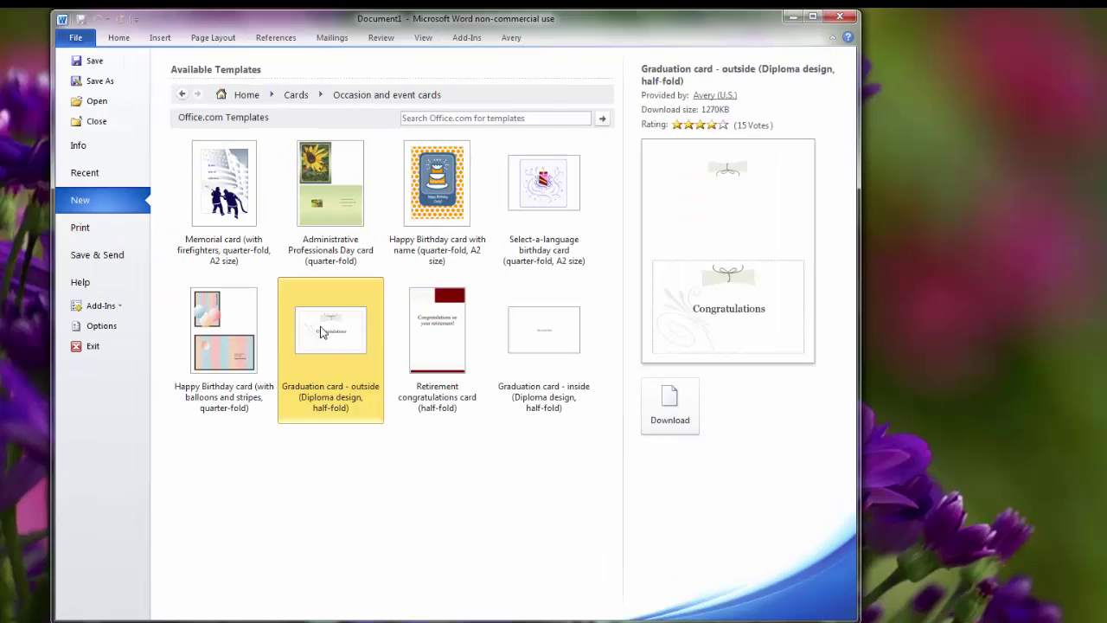
double_click(322, 332)
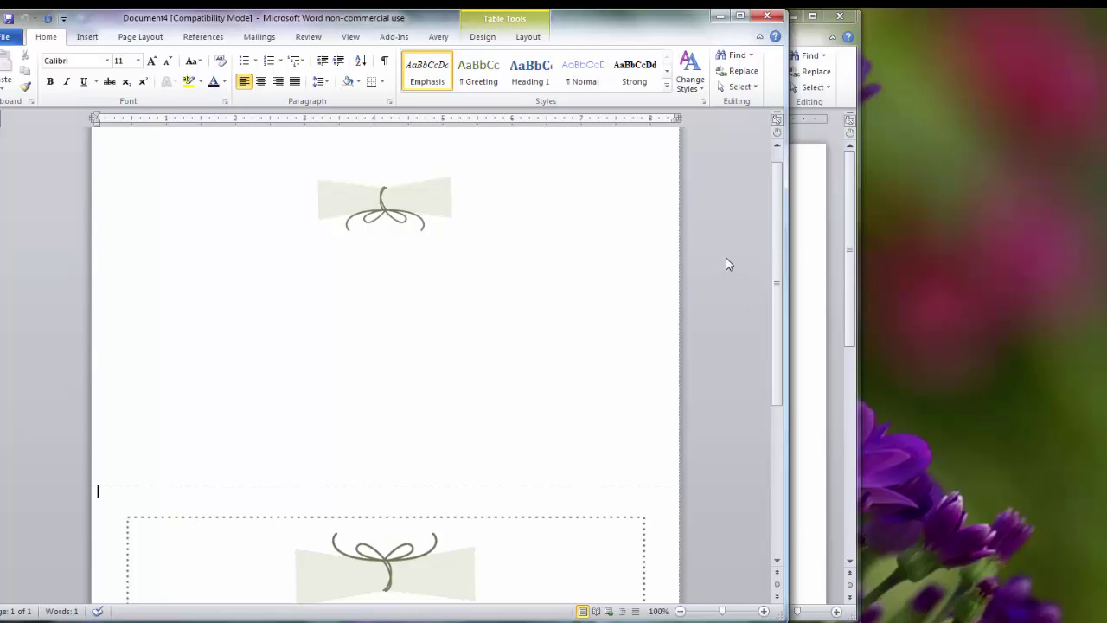
Examine the upper and lower halves of the graduation card to see how the half-fold layout is arranged
scroll(725, 257, "down", 2)
scroll(725, 257, "down", 2)
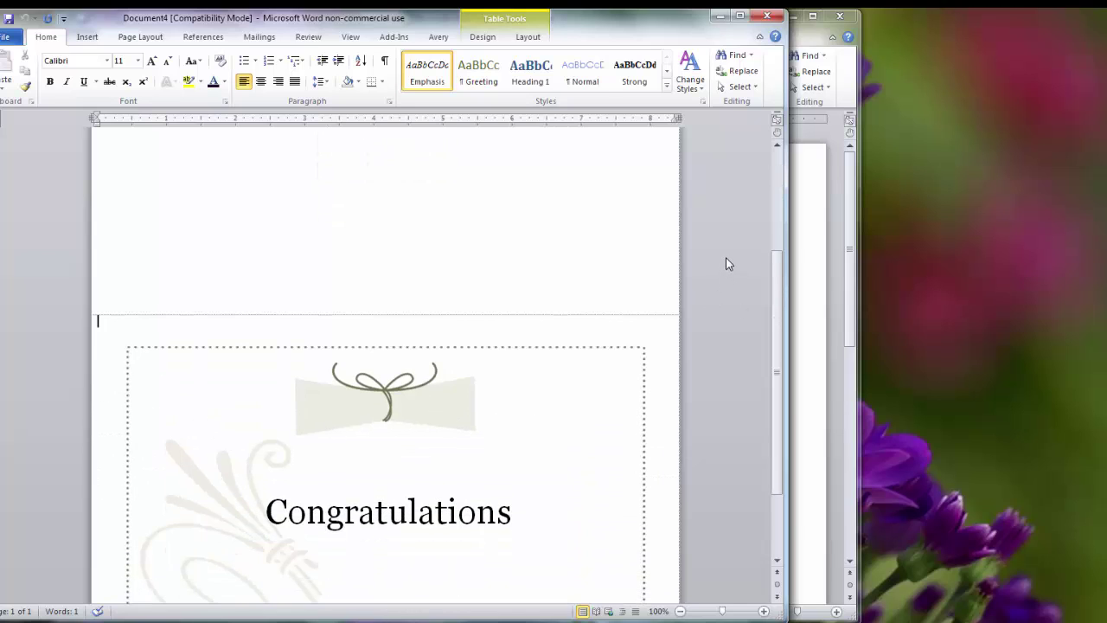
scroll(725, 258, "down", 2)
scroll(726, 258, "down", 1)
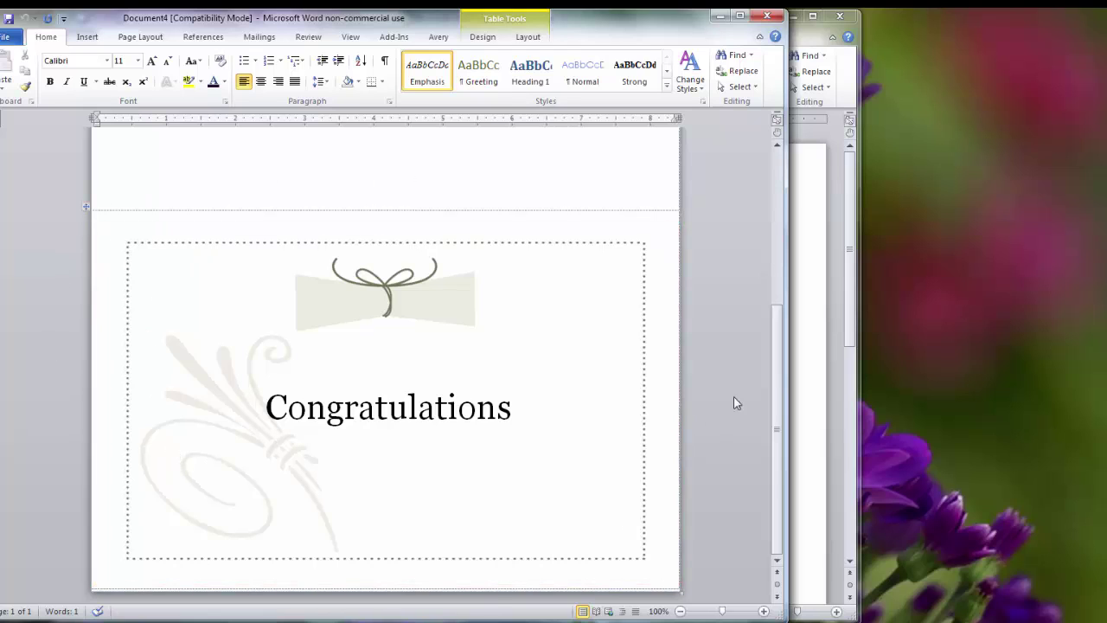
scroll(752, 356, "up", 4)
scroll(752, 360, "up", 5)
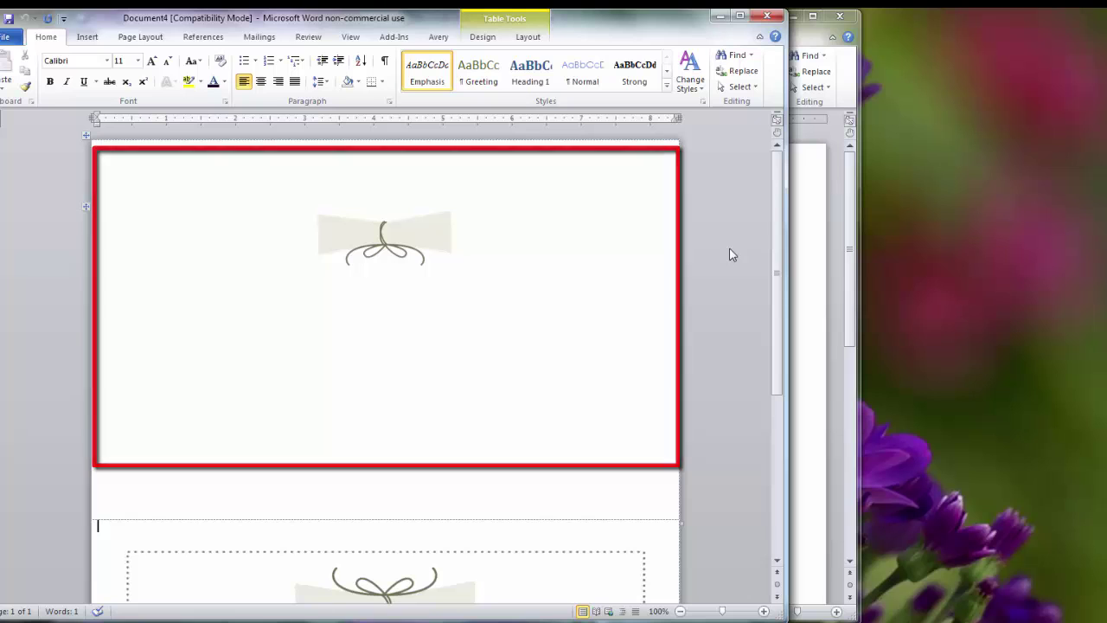
scroll(730, 252, "down", 5)
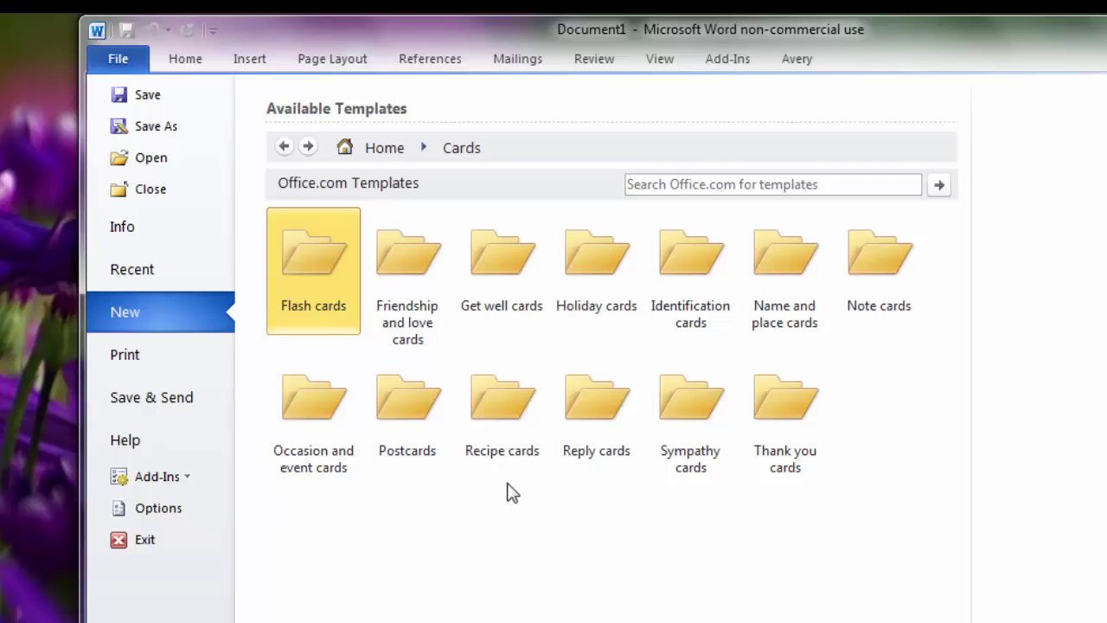
Create a document from the beige Happy Kwanzaa card template in the Holiday cards category and look through its pages
left_click(597, 244)
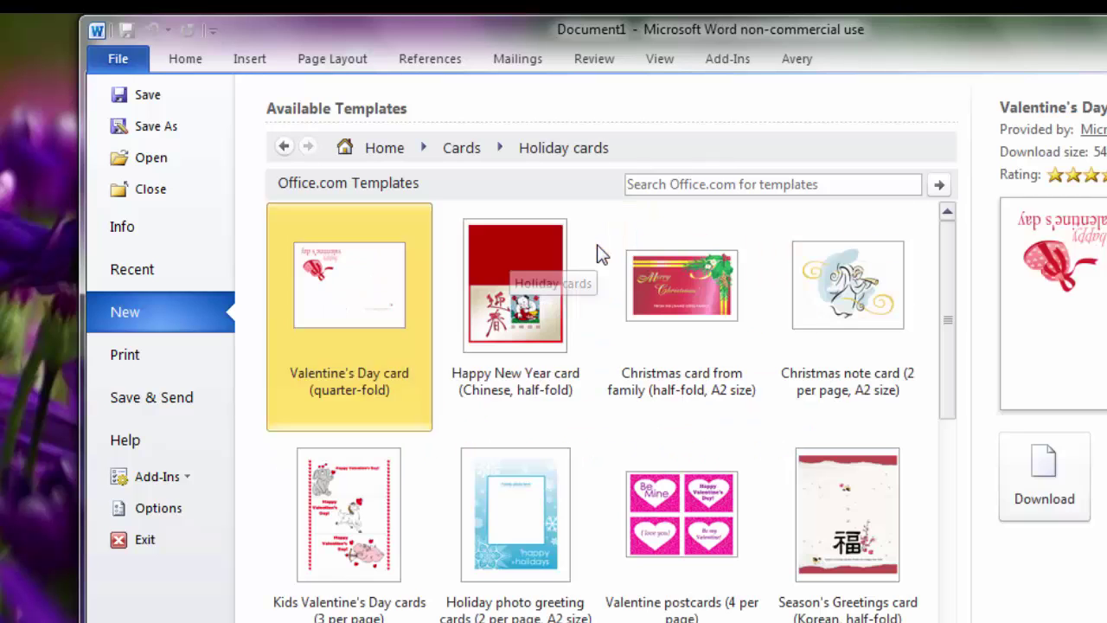
left_click(595, 252)
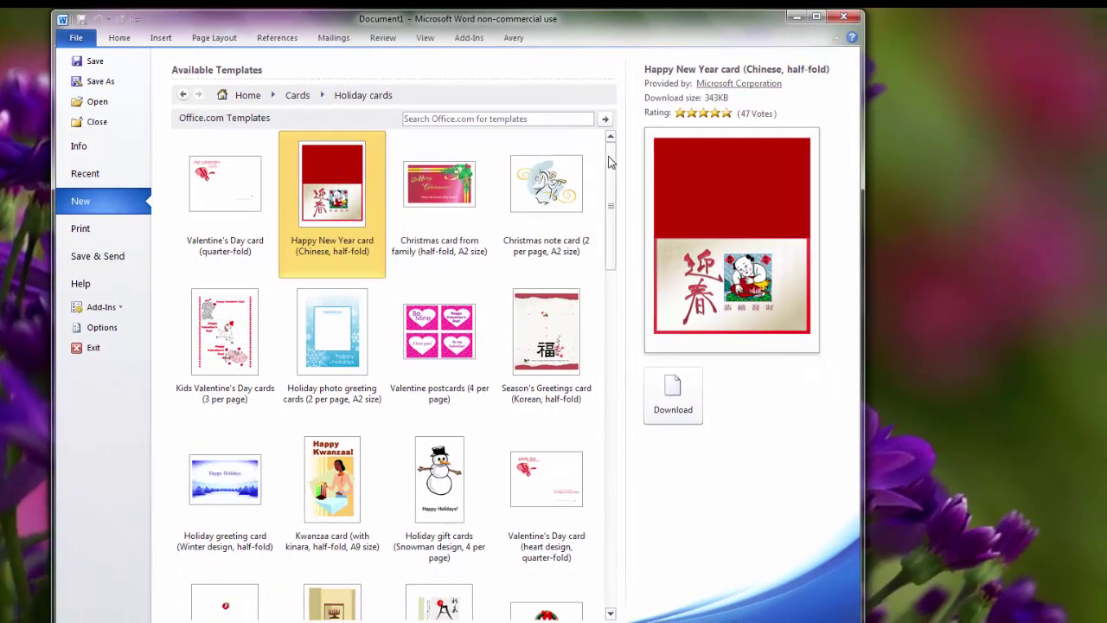
left_click_drag(610, 164, 609, 279)
double_click(353, 201)
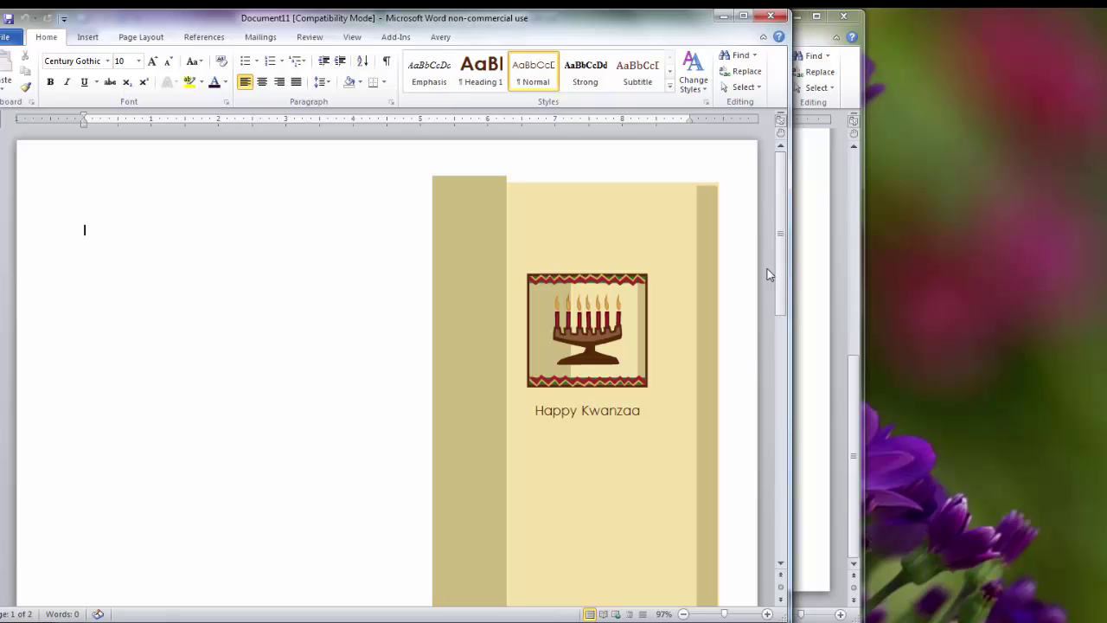
scroll(767, 270, "down", 2)
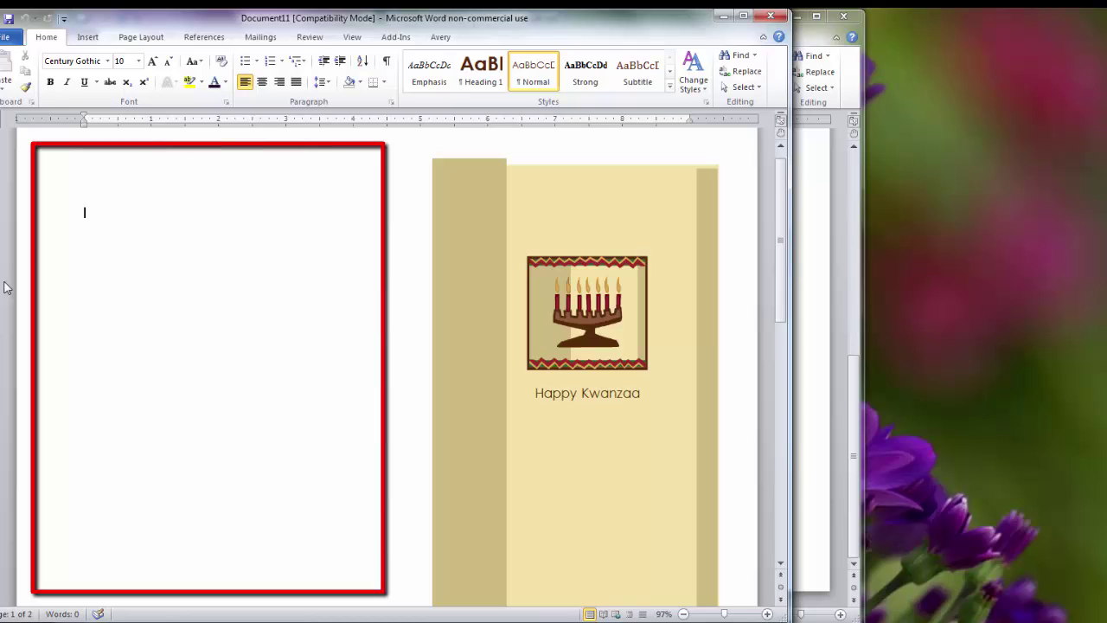
scroll(4, 287, "down", 5)
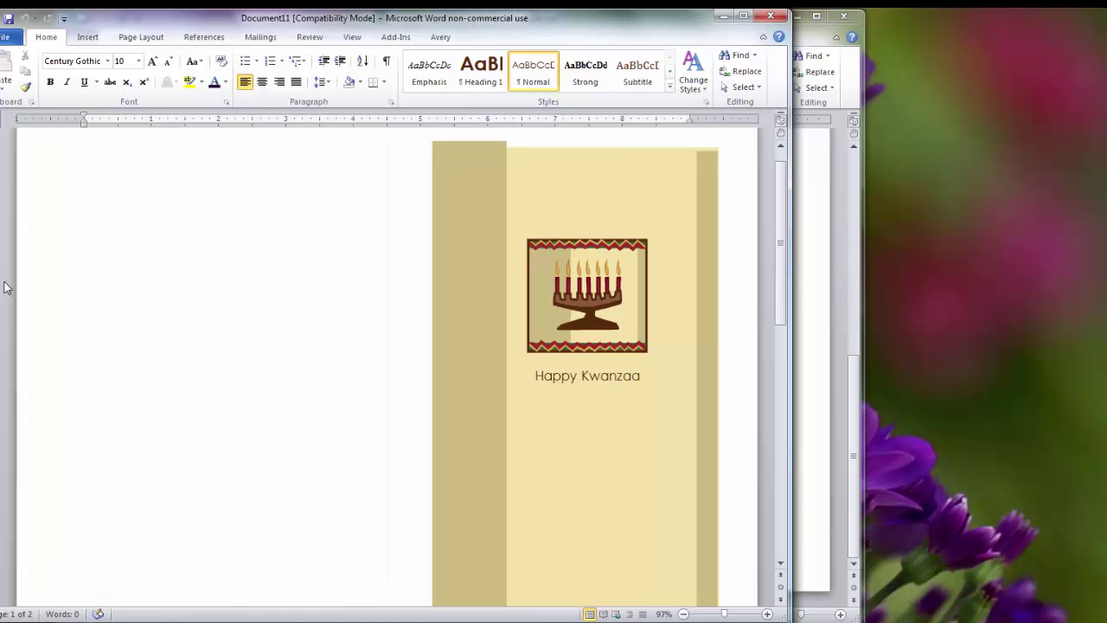
scroll(4, 287, "down", 7)
scroll(4, 287, "down", 4)
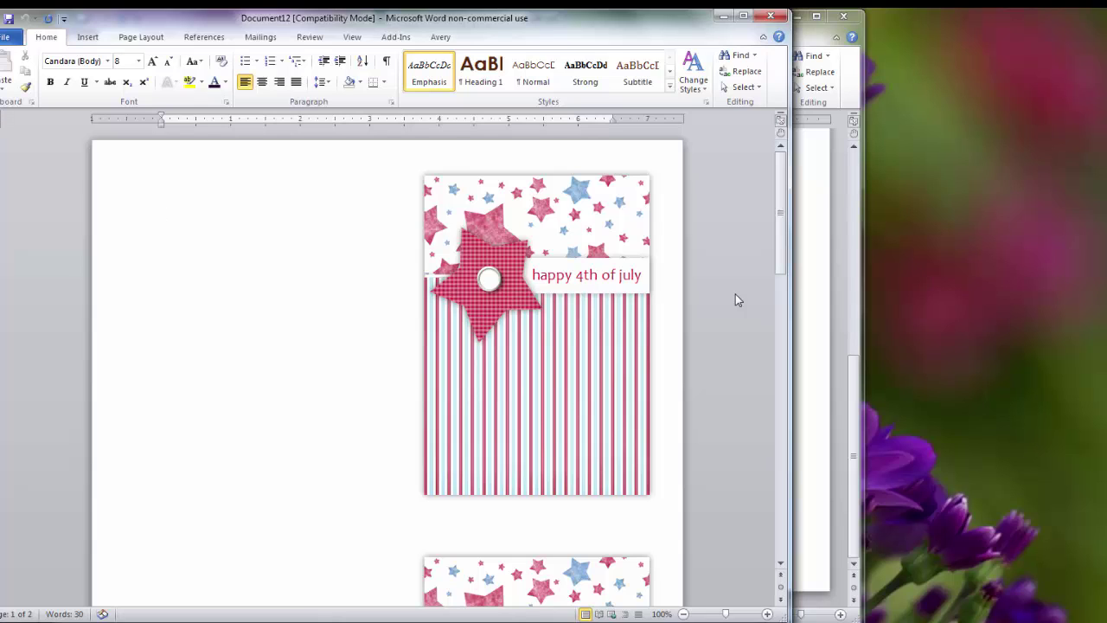
Examine the layout of the two-per-page 4th of July greeting cards, covering the cover page and the inside message page
scroll(735, 300, "down", 5)
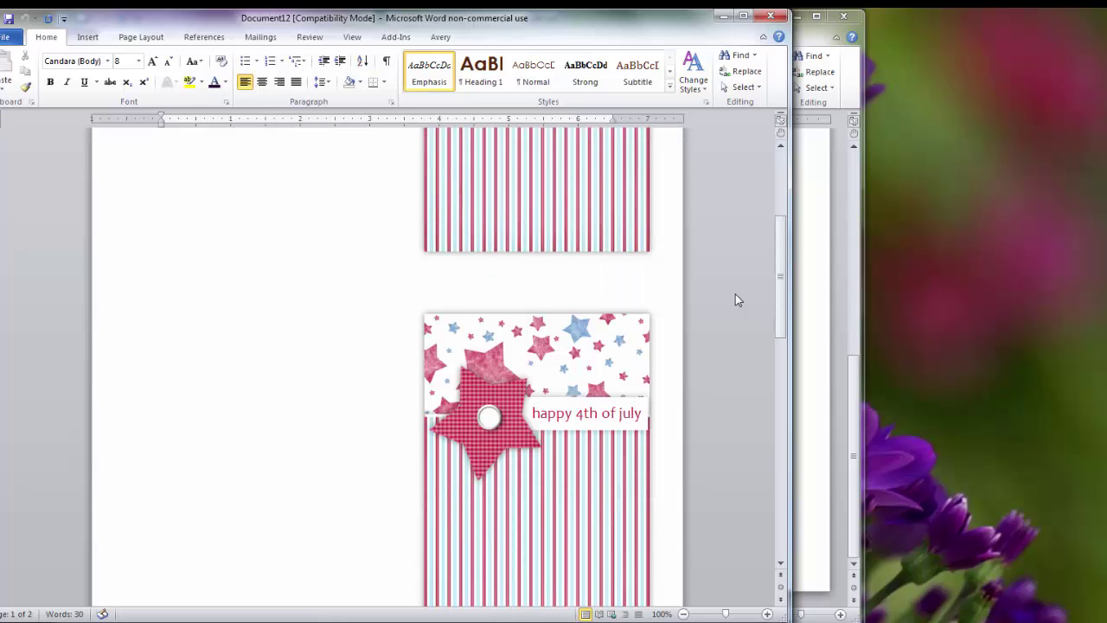
scroll(735, 300, "down", 3)
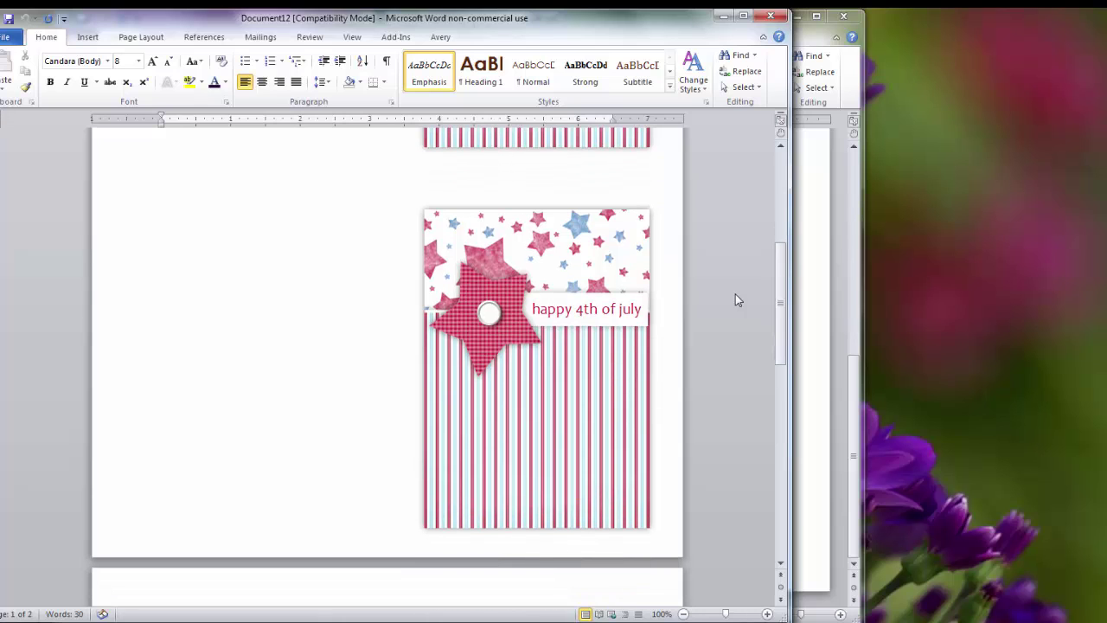
scroll(735, 300, "up", 2)
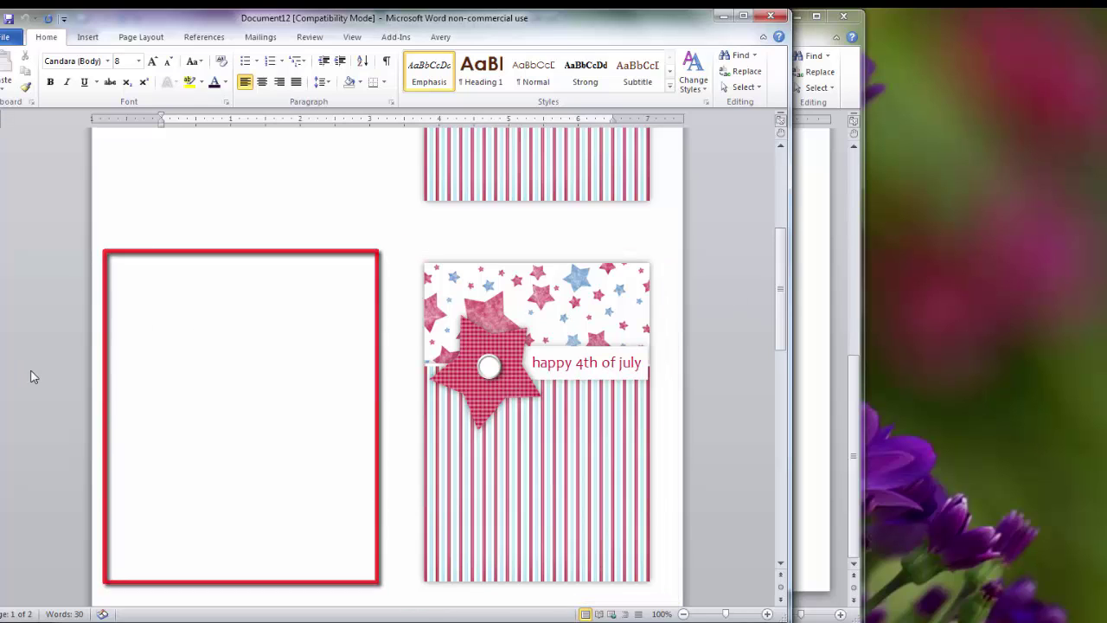
scroll(31, 376, "down", 5)
scroll(41, 376, "down", 6)
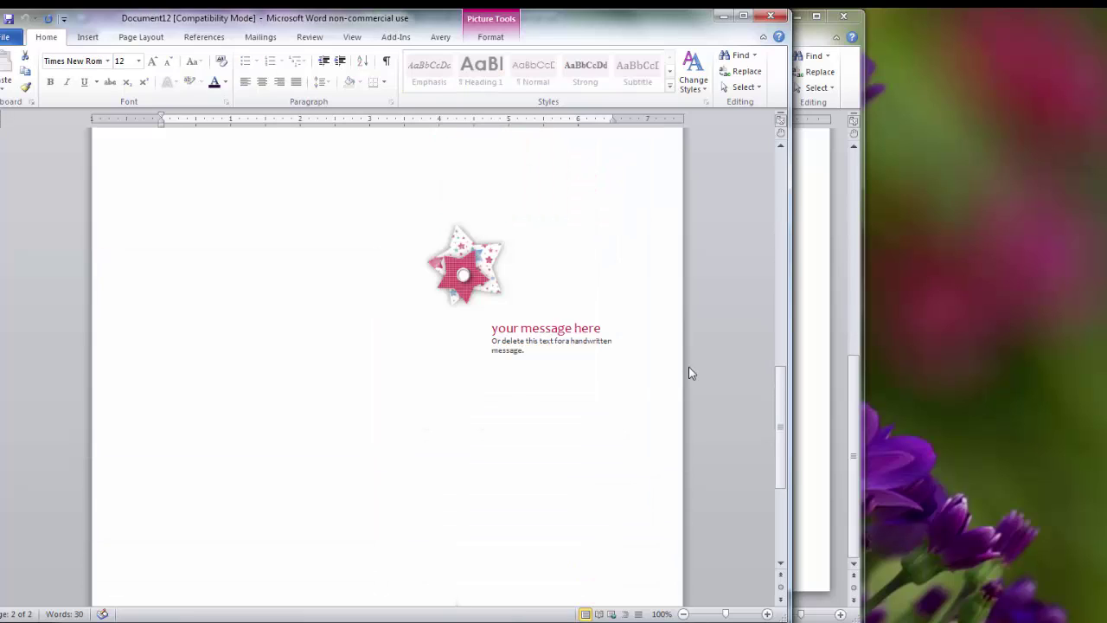
scroll(688, 373, "down", 1)
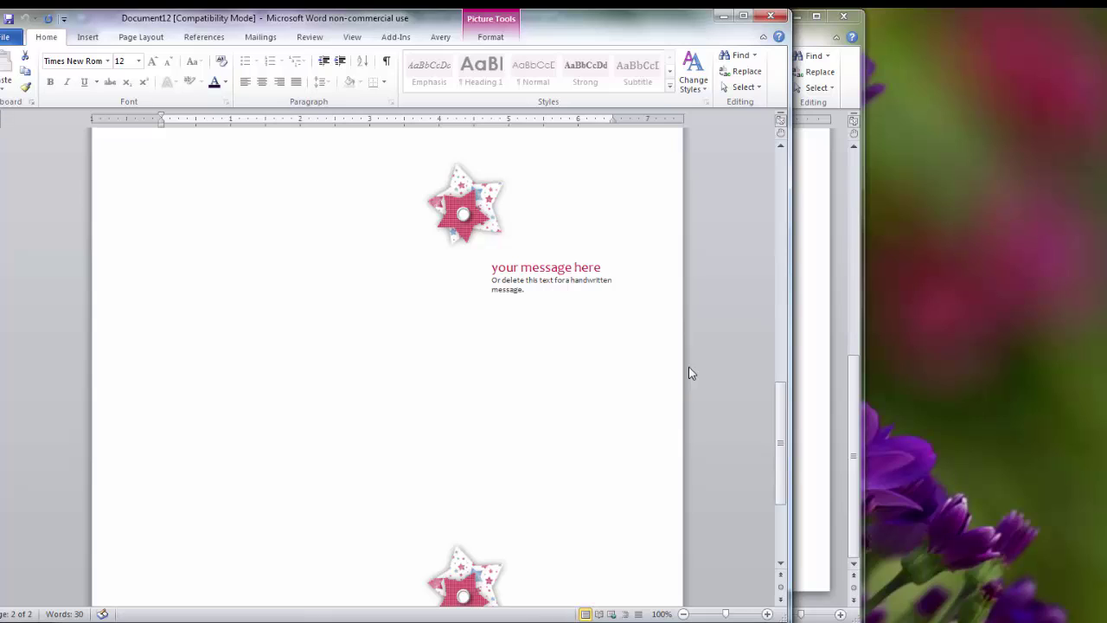
scroll(689, 367, "down", 4)
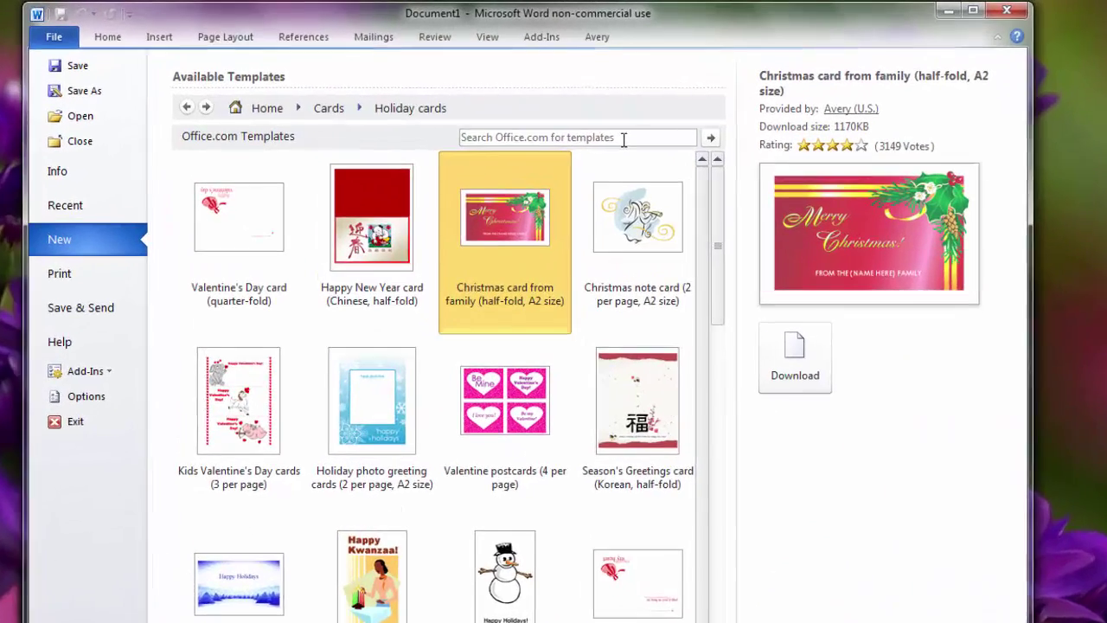
Search the Office.com templates for "greeting cards 2"
left_click(524, 105)
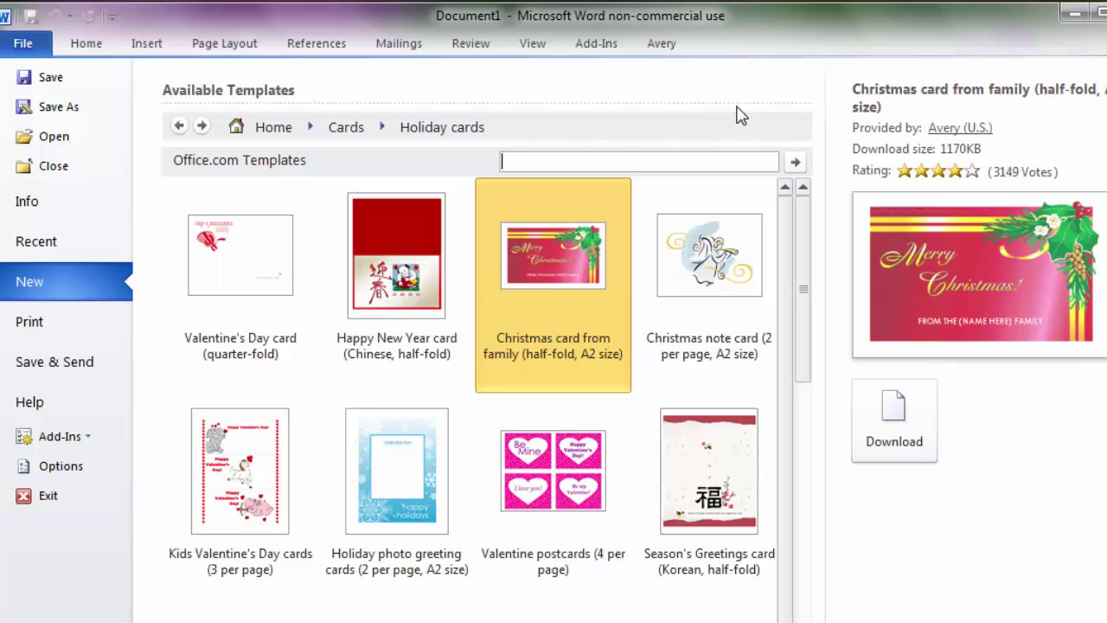
type("greeting cards 2")
key("Return")
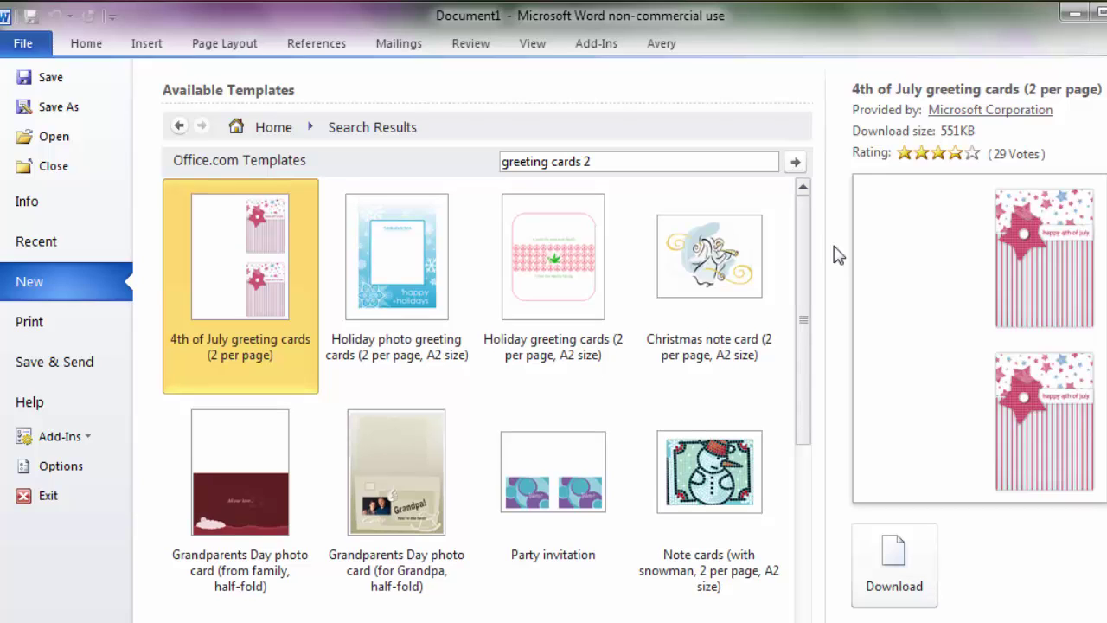
Create a document from the Party invitation template and look over its cover and event details pages
left_click(573, 477)
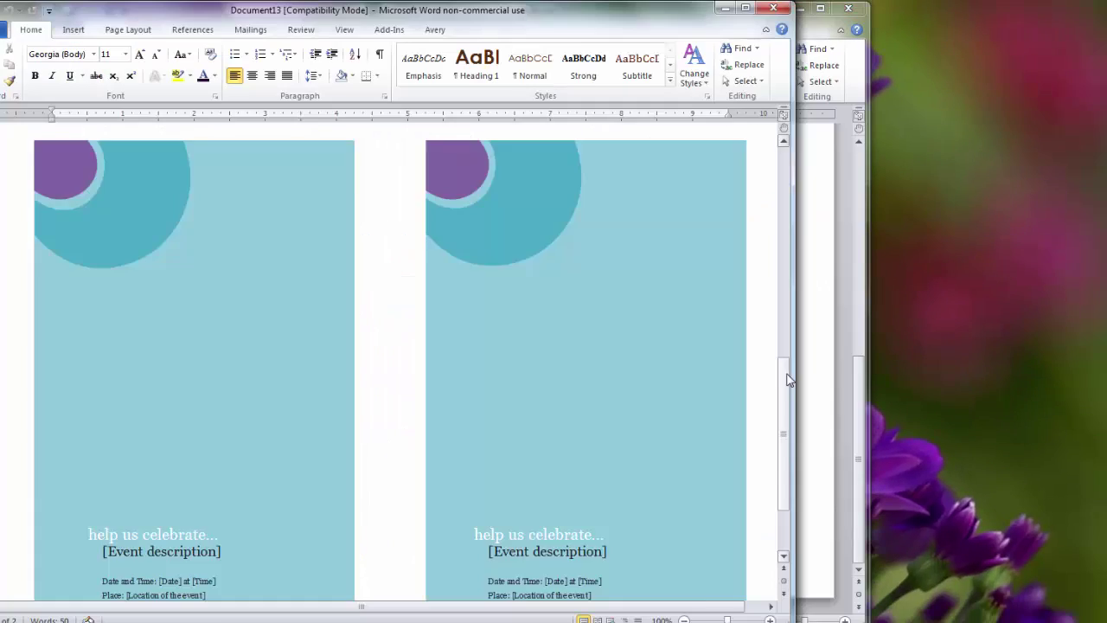
scroll(789, 378, "down", 3)
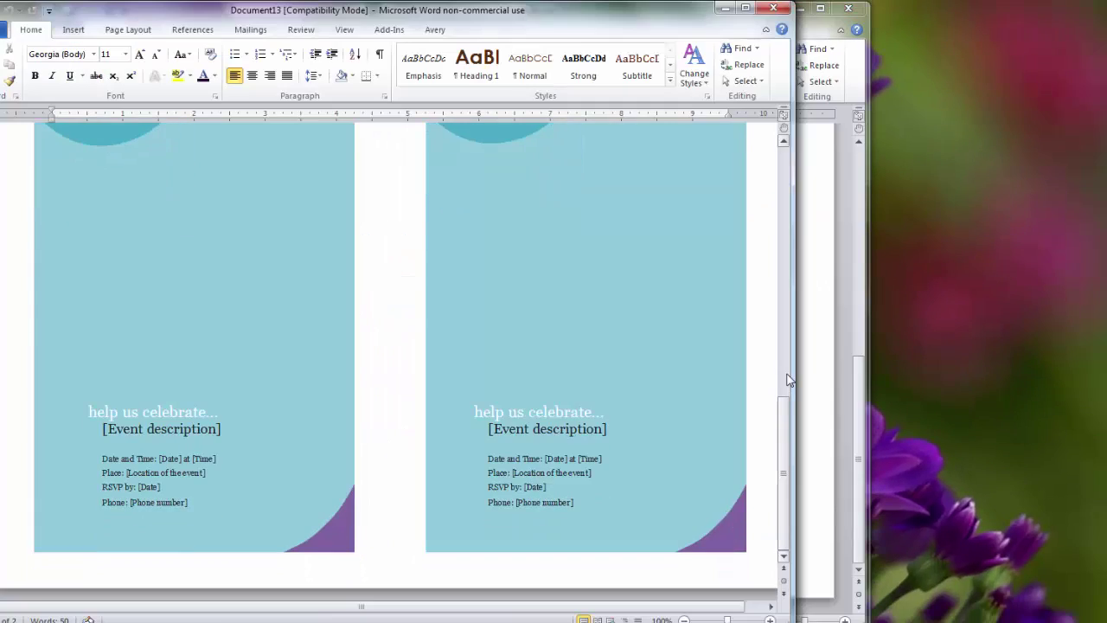
scroll(789, 379, "up", 10)
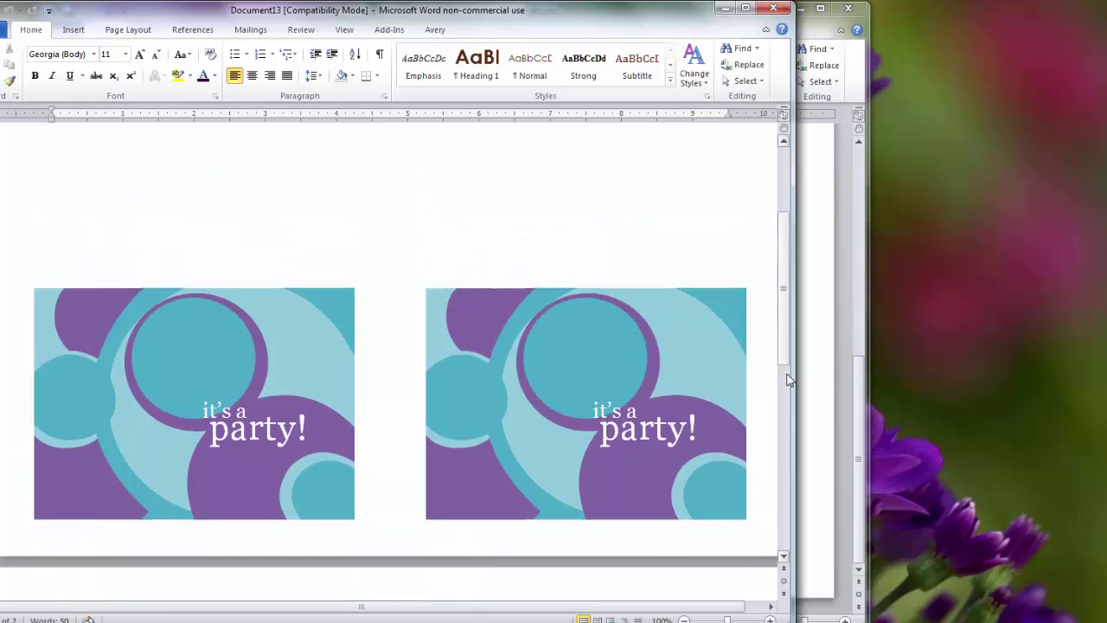
Delete the large ringed circle, the light blue background and the purple upper corner shape from the right-hand party cover
scroll(789, 378, "up", 1)
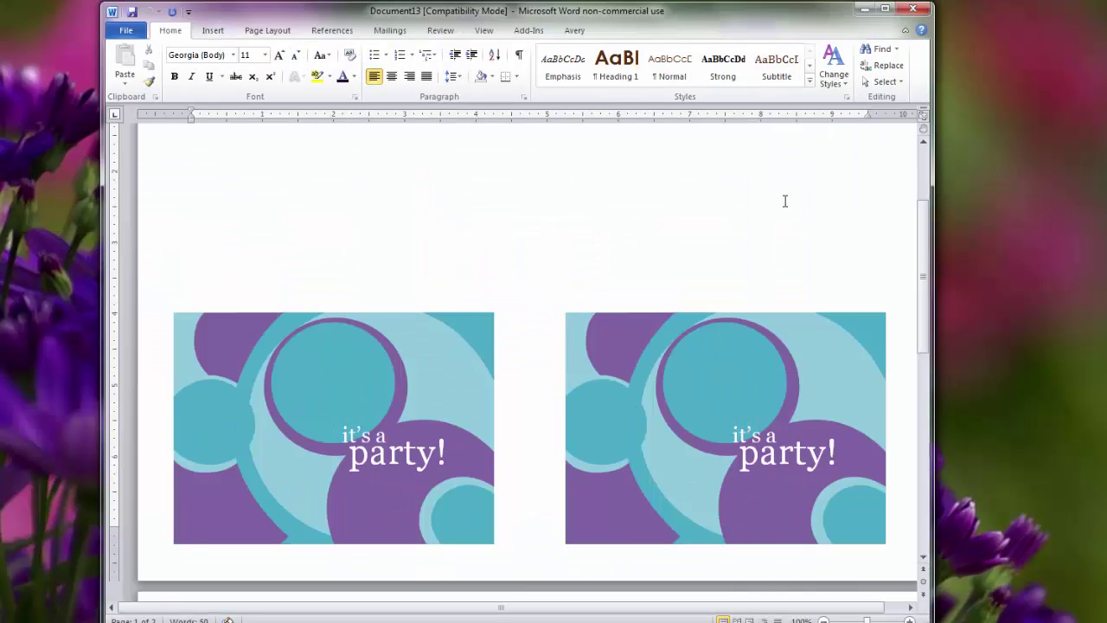
left_click_drag(965, 223, 965, 227)
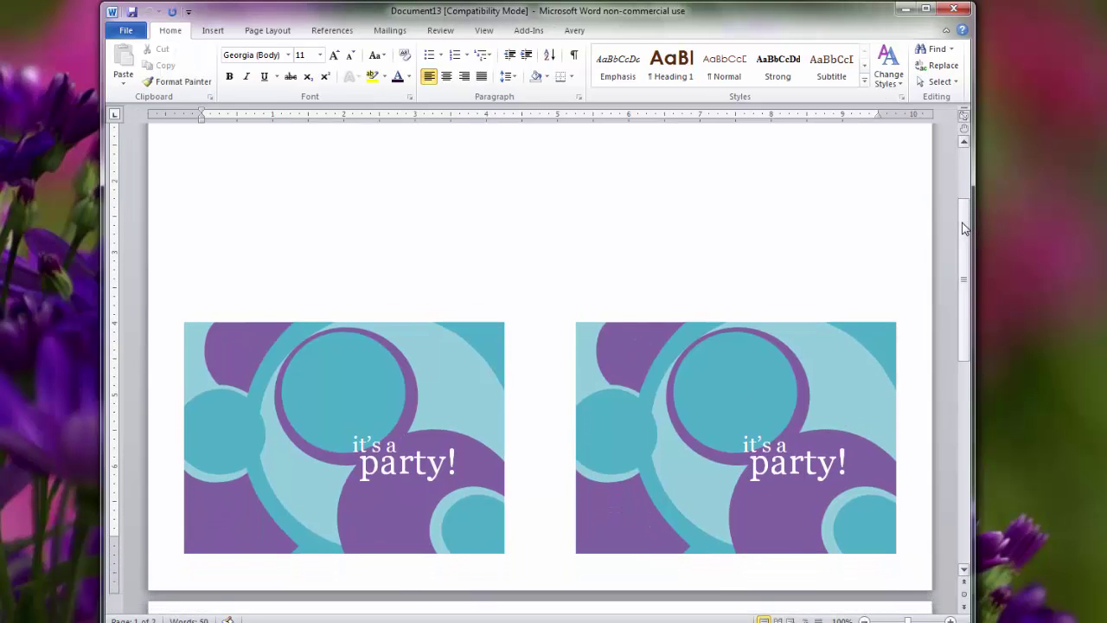
left_click(763, 357)
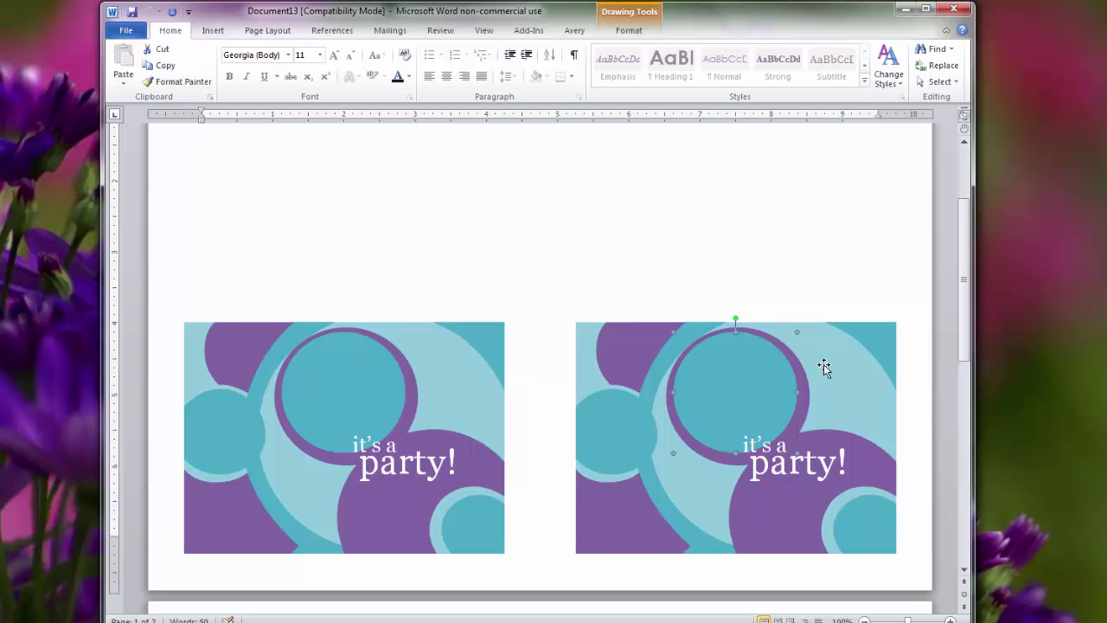
key("Delete")
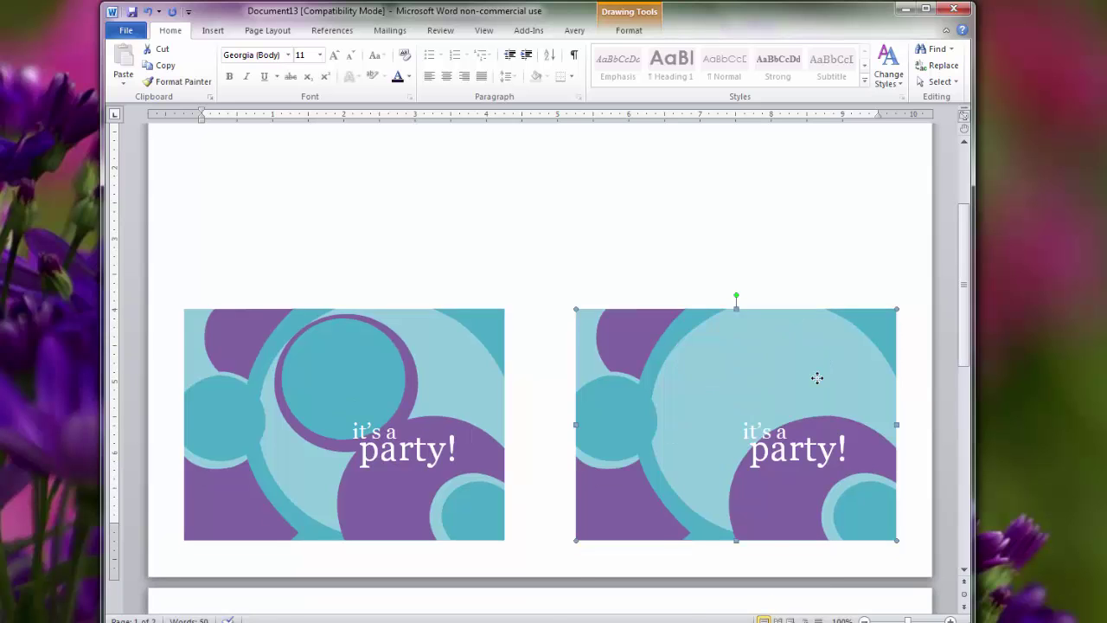
key("Delete")
scroll(630, 338, "down", 3)
left_click(631, 338)
key("Delete")
Delete the small teal circle, the large teal ring and the teal upper corner shape from the right-hand cover
left_click(598, 524)
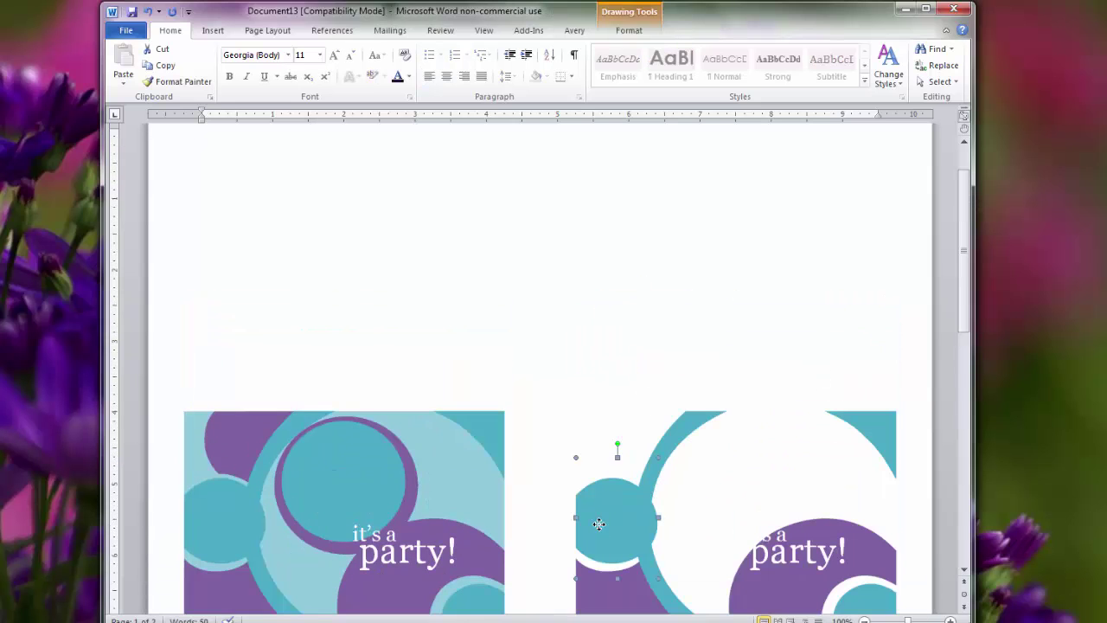
key("Delete")
left_click(646, 477)
key("Delete")
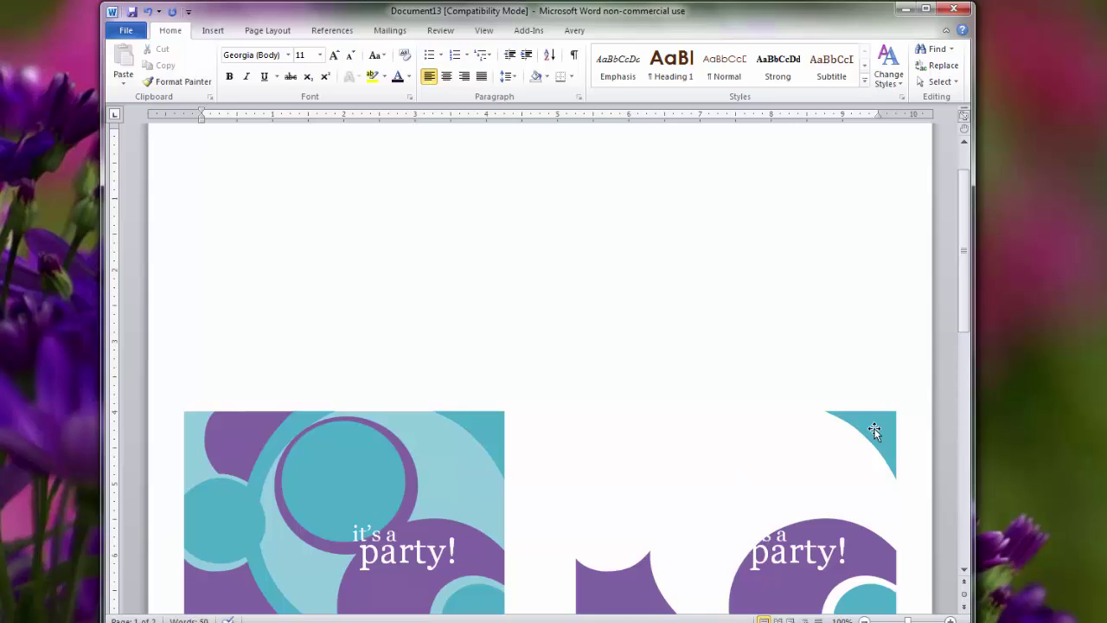
left_click(874, 431)
key("Delete")
Recolor the "party!" text on the right-hand cover from white to a dark font color
scroll(867, 425, "down", 2)
left_click(765, 536)
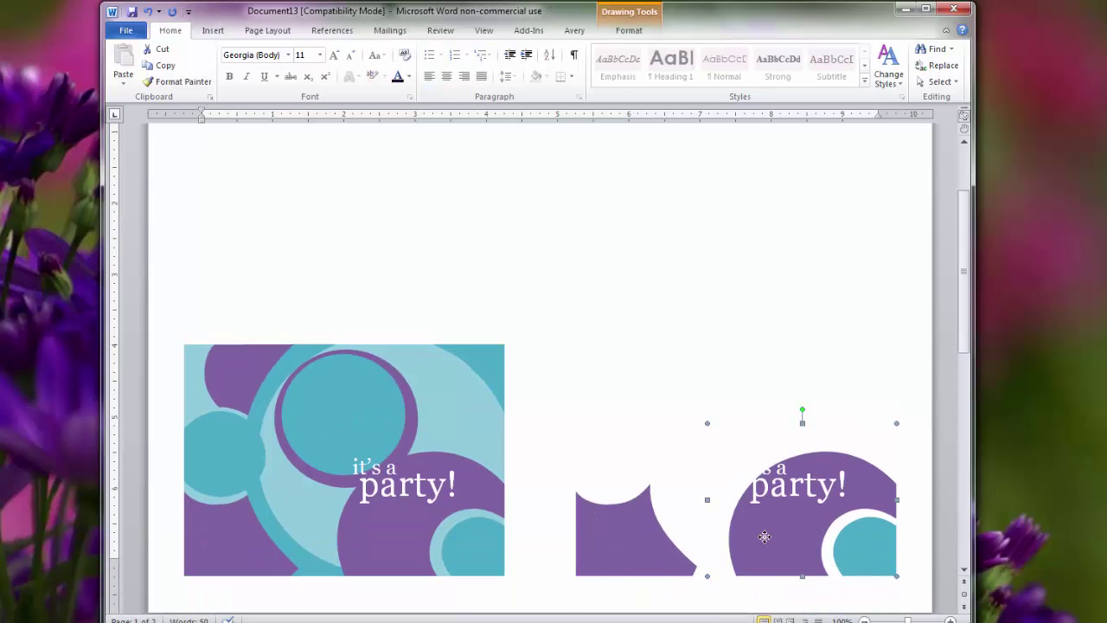
left_click(799, 482)
left_click_drag(856, 491, 752, 479)
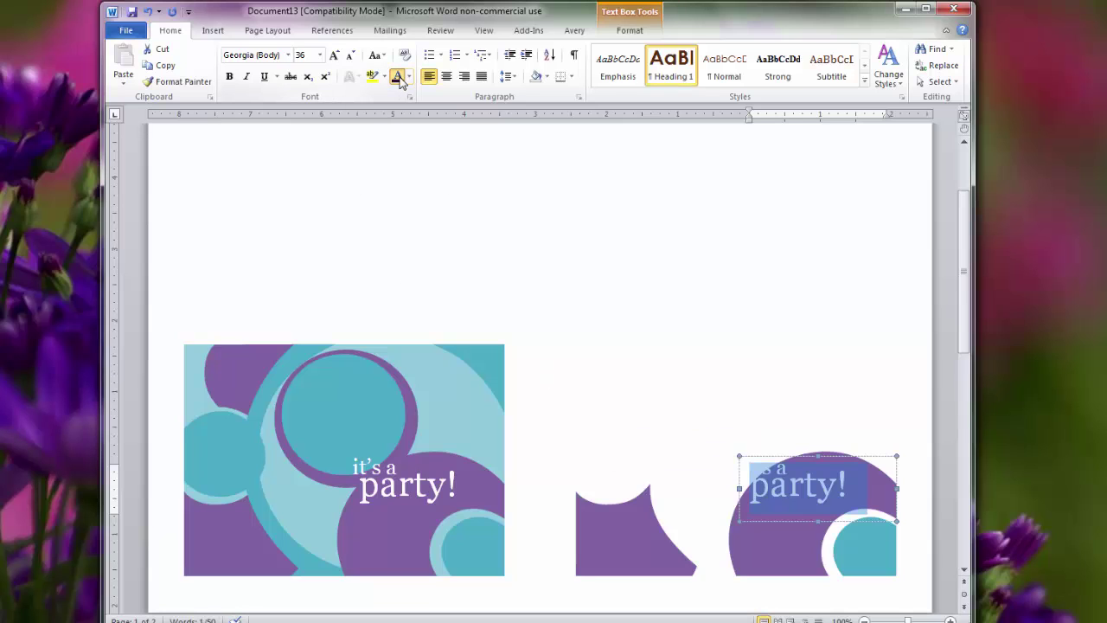
left_click(400, 81)
Remove the large purple circle, the lower purple shape and the small teal circle from the right-hand cover
left_click(778, 566)
key("Delete")
scroll(832, 560, "down", 2)
left_click(858, 555)
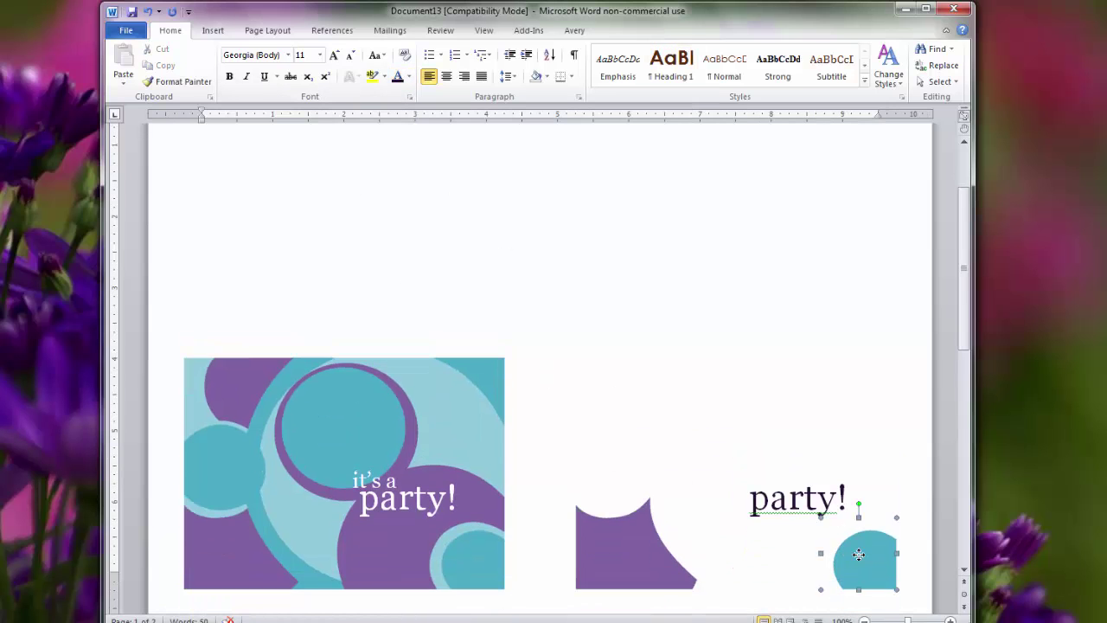
left_click(650, 563)
key("Delete")
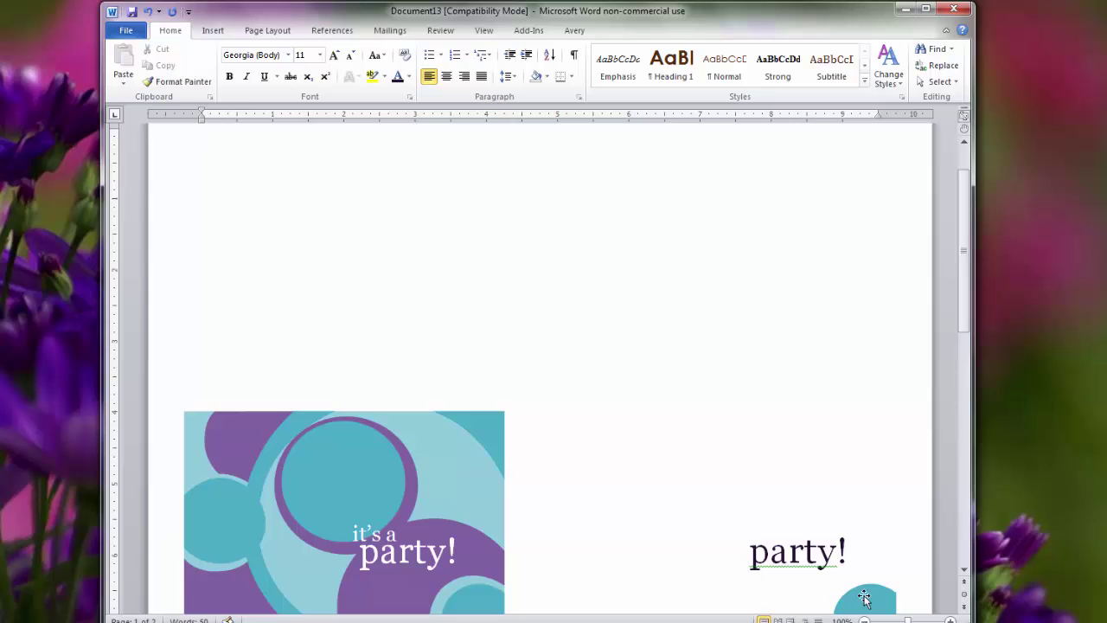
left_click(864, 596)
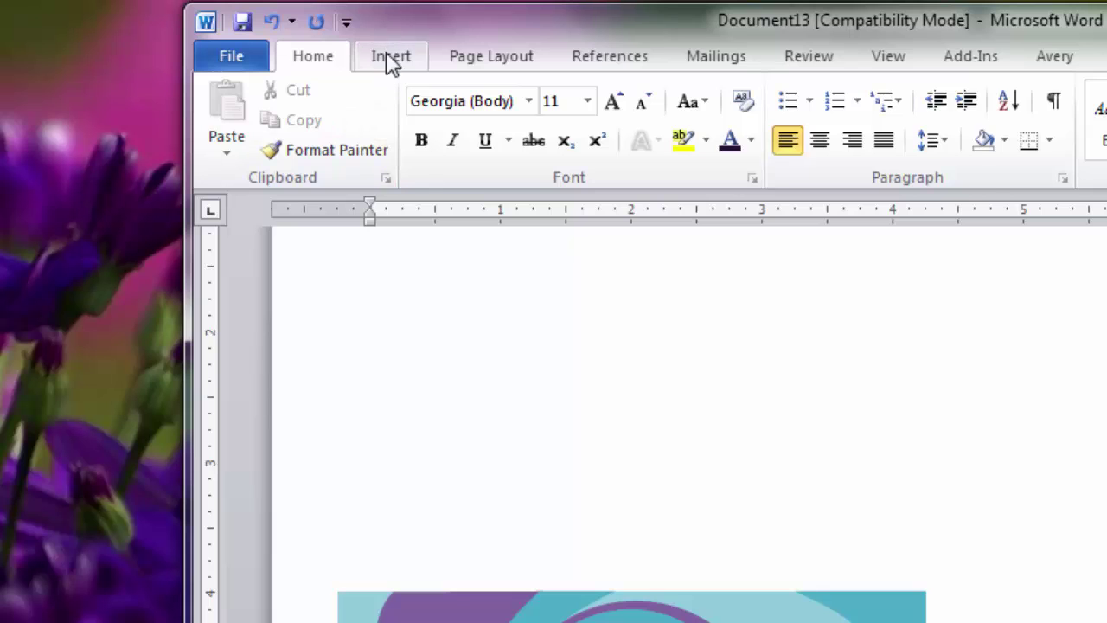
Open the Clip Art search and look for "Fall backrounds" among all media file types, including Office.com content
left_click(301, 48)
left_click(533, 112)
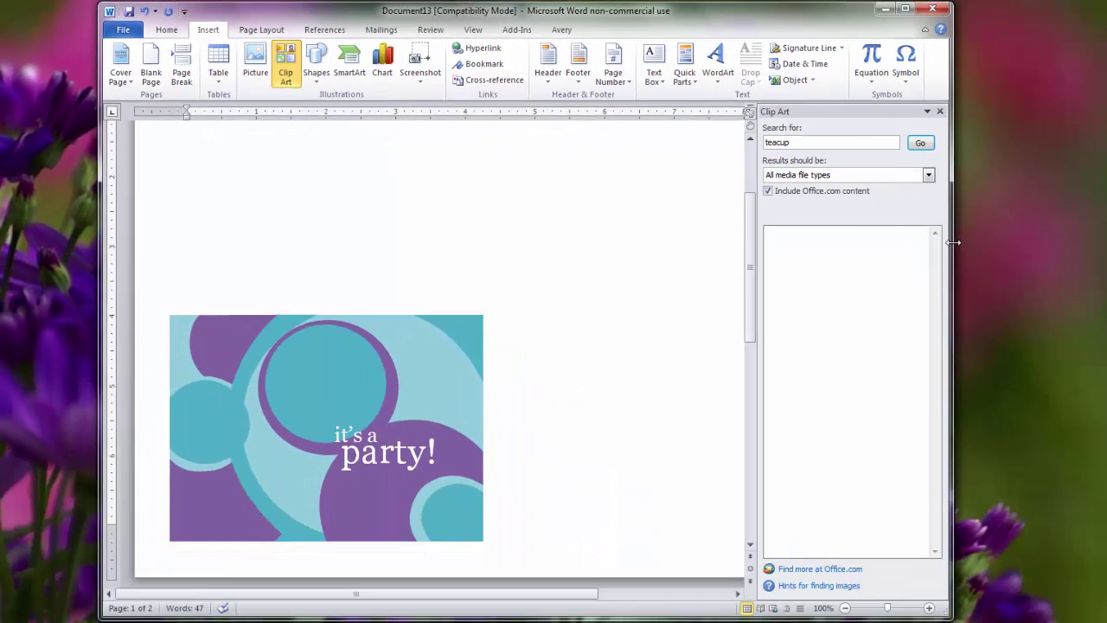
left_click_drag(956, 242, 1096, 242)
left_click_drag(936, 144, 906, 141)
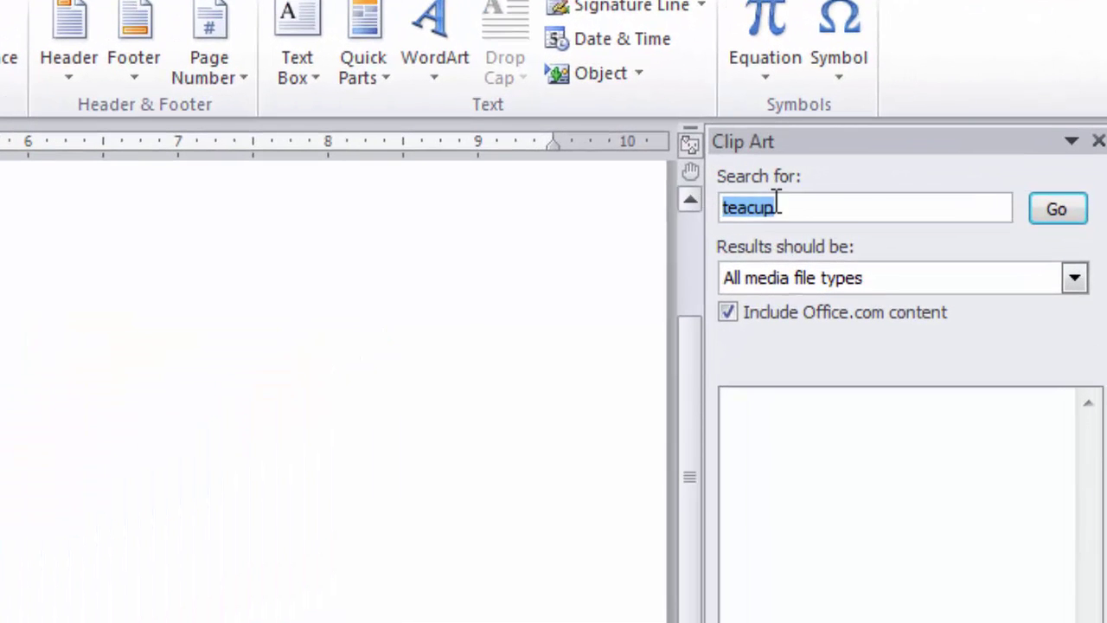
type("Fall b")
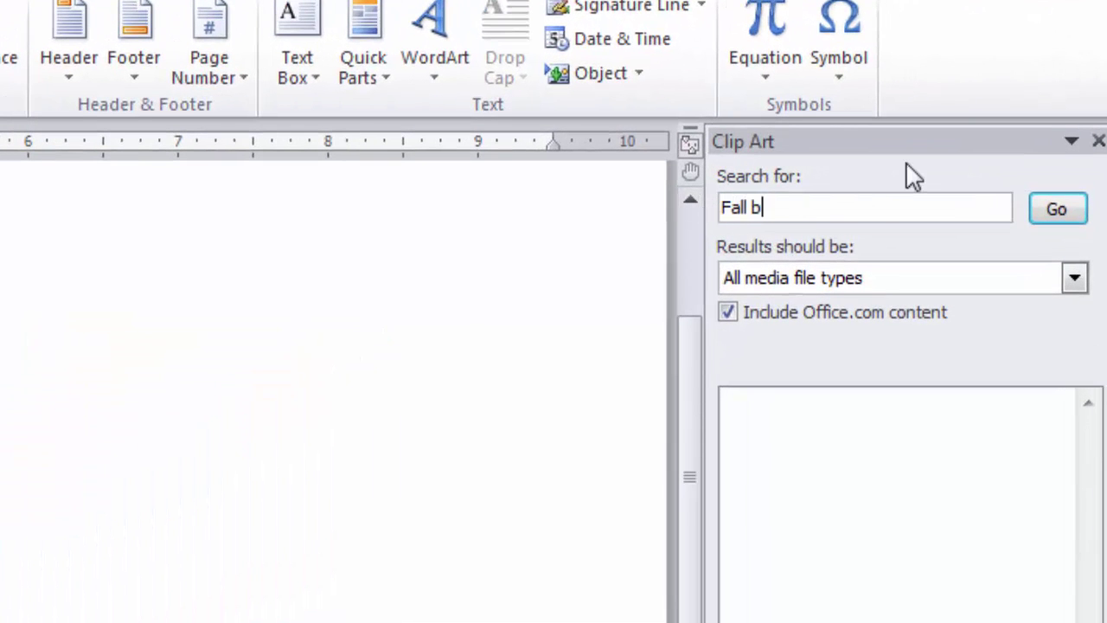
type("ackrounds")
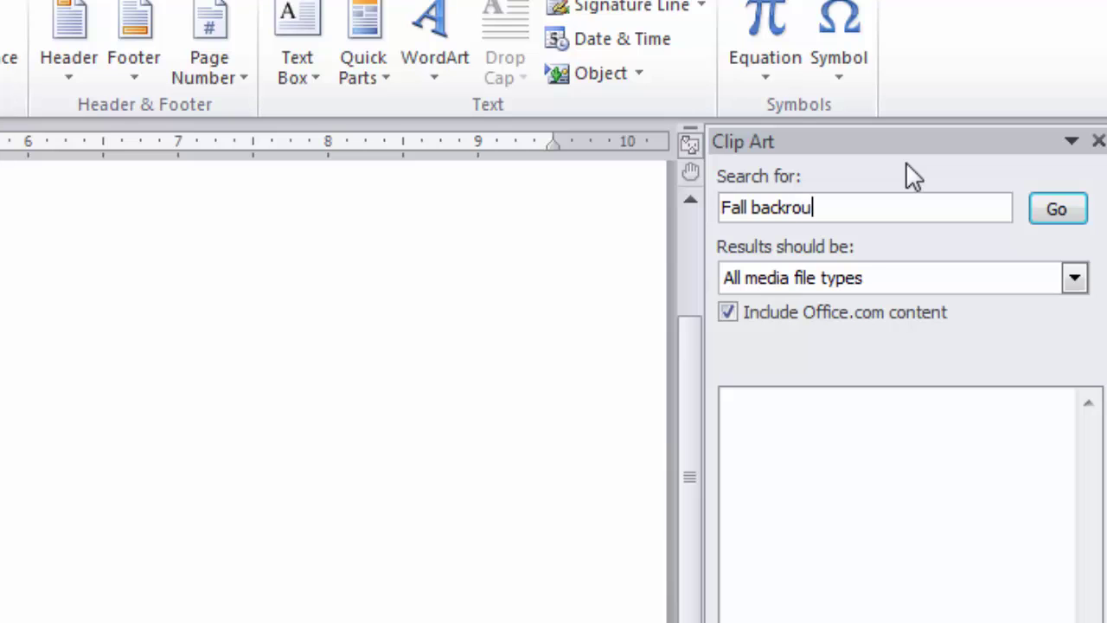
key("Return")
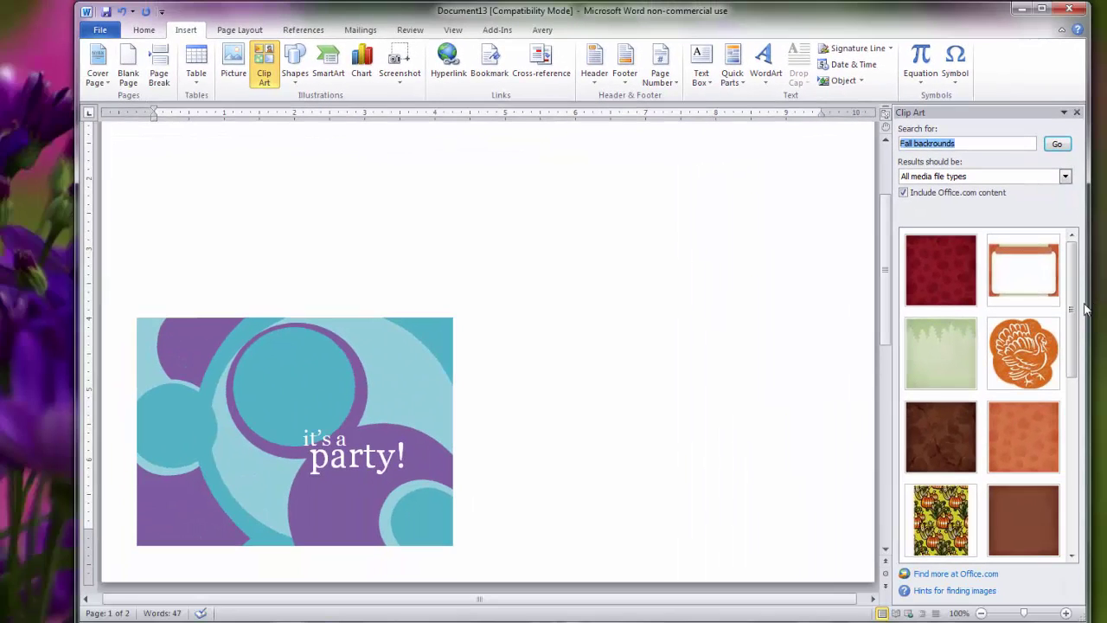
left_click_drag(1075, 272, 1098, 266)
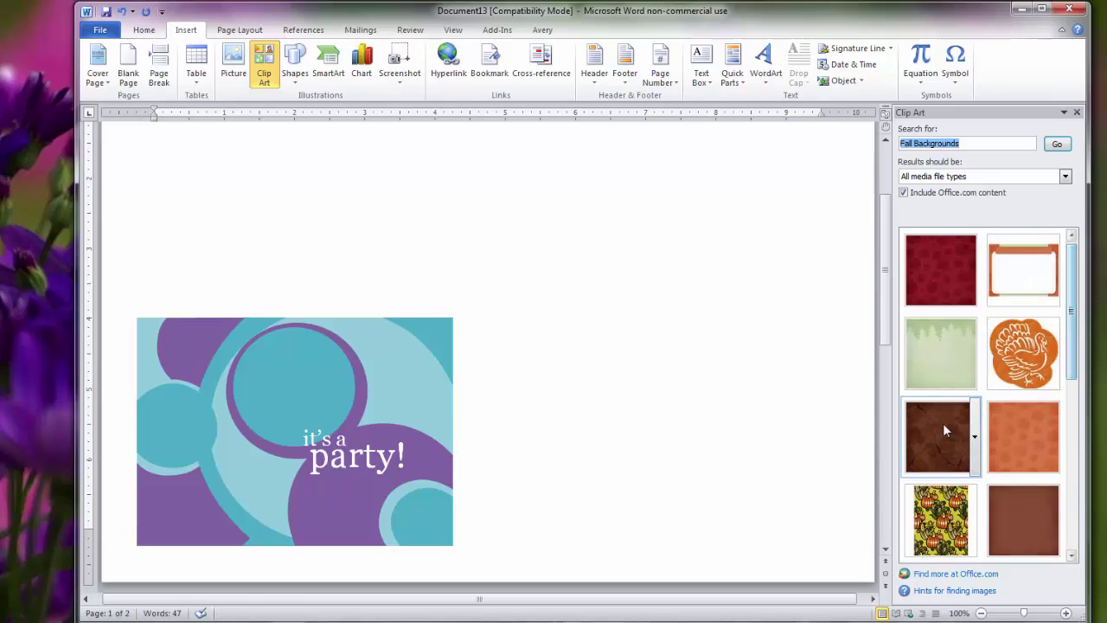
Search the clip art for "Autumn Backgrounds" and insert the dark brown leaf picture into the invitation
mouse_move(934, 428)
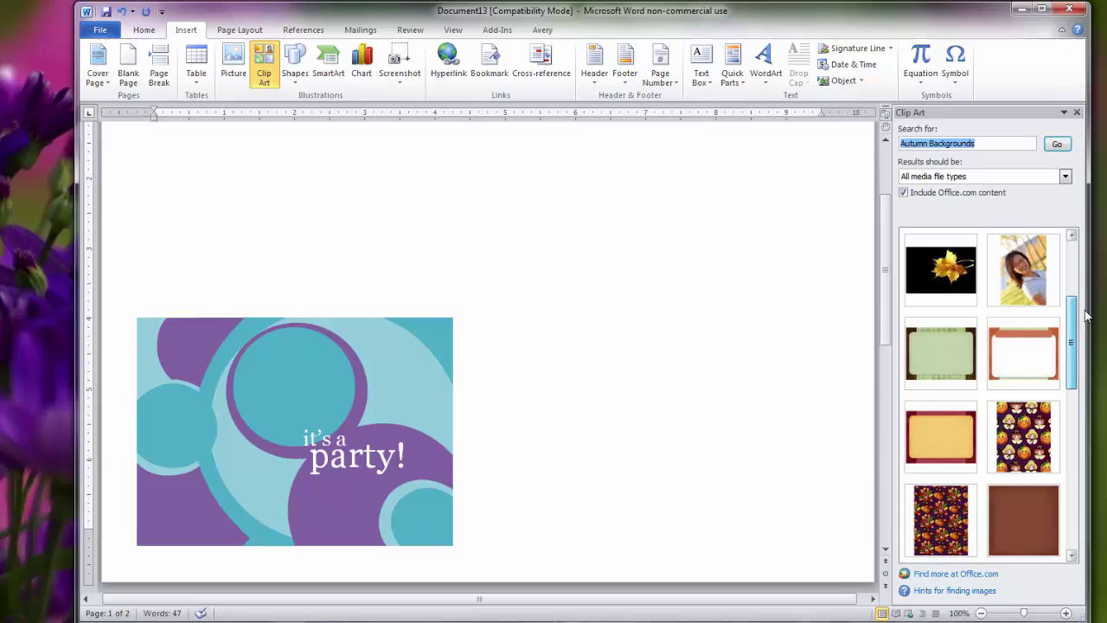
left_click_drag(1085, 303, 1085, 254)
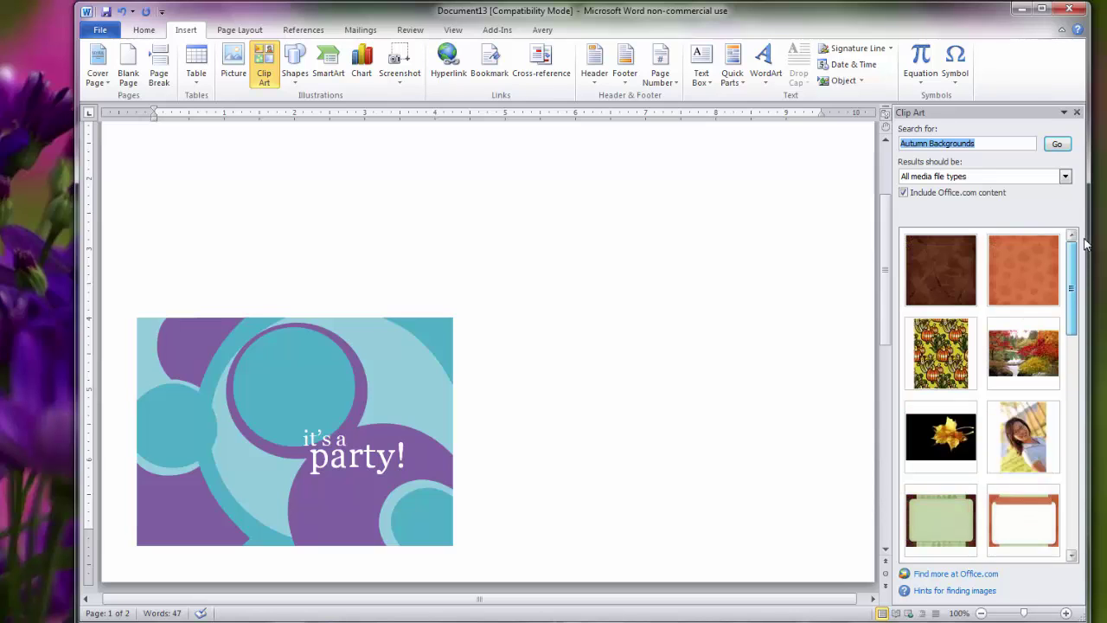
left_click(974, 275)
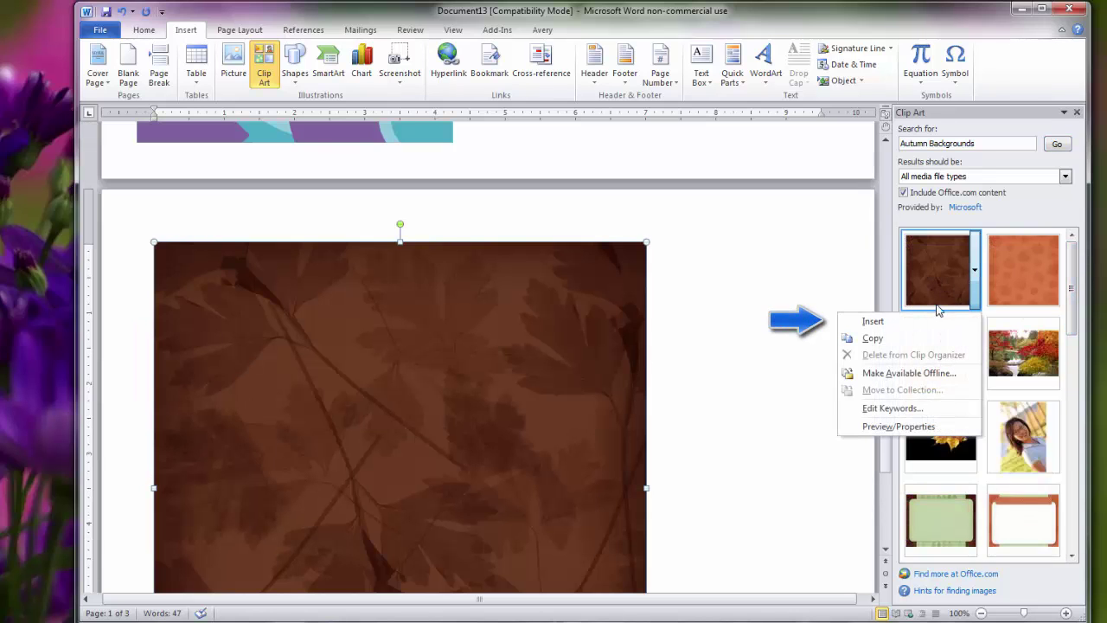
left_click(890, 321)
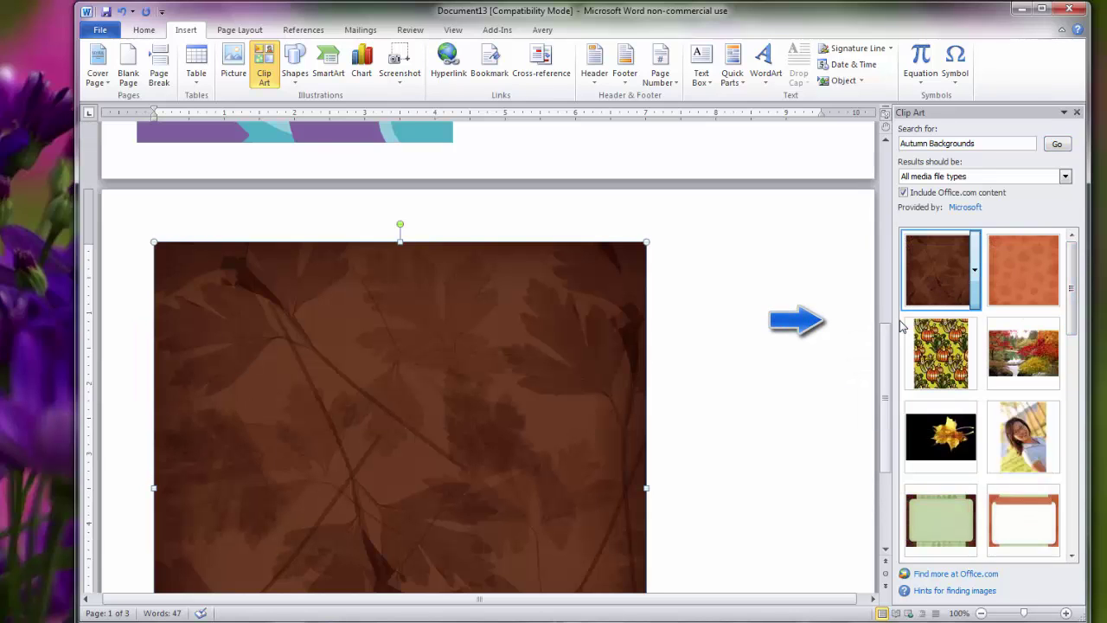
Locate the inserted brown leaf picture and change its text wrapping so it can be positioned freely
left_click(764, 277)
scroll(766, 278, "down", 5)
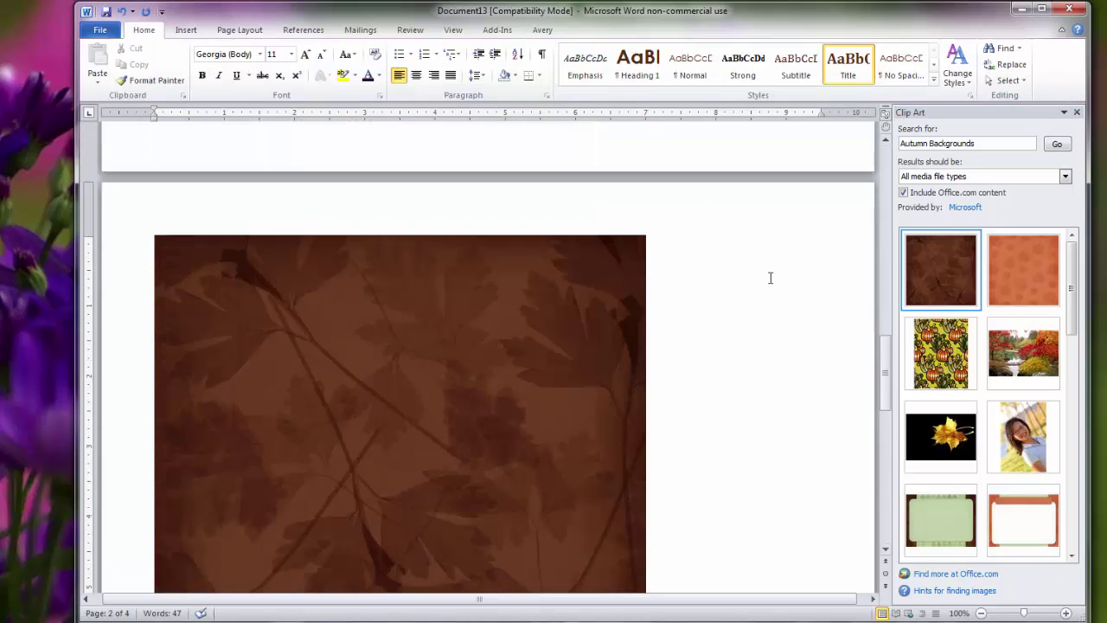
scroll(770, 277, "up", 10)
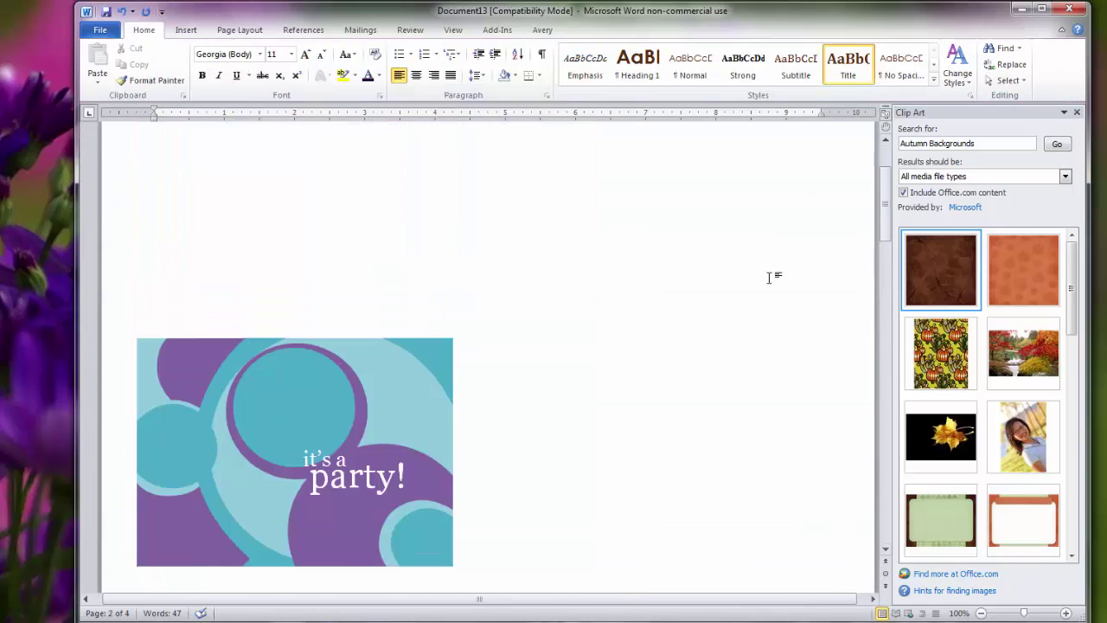
scroll(769, 277, "down", 10)
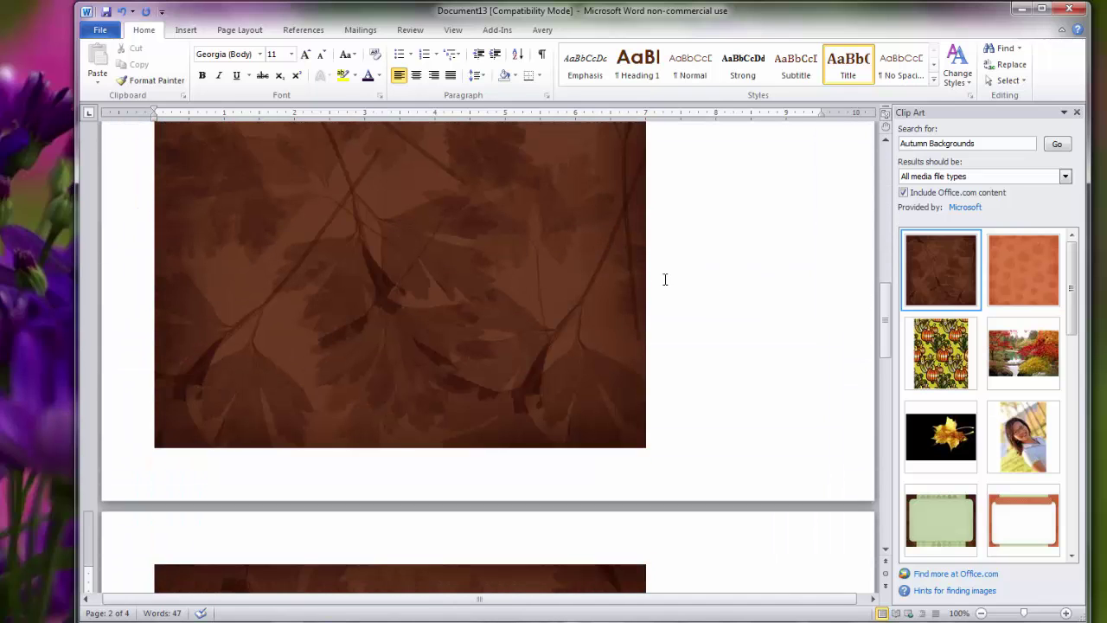
left_click(536, 256)
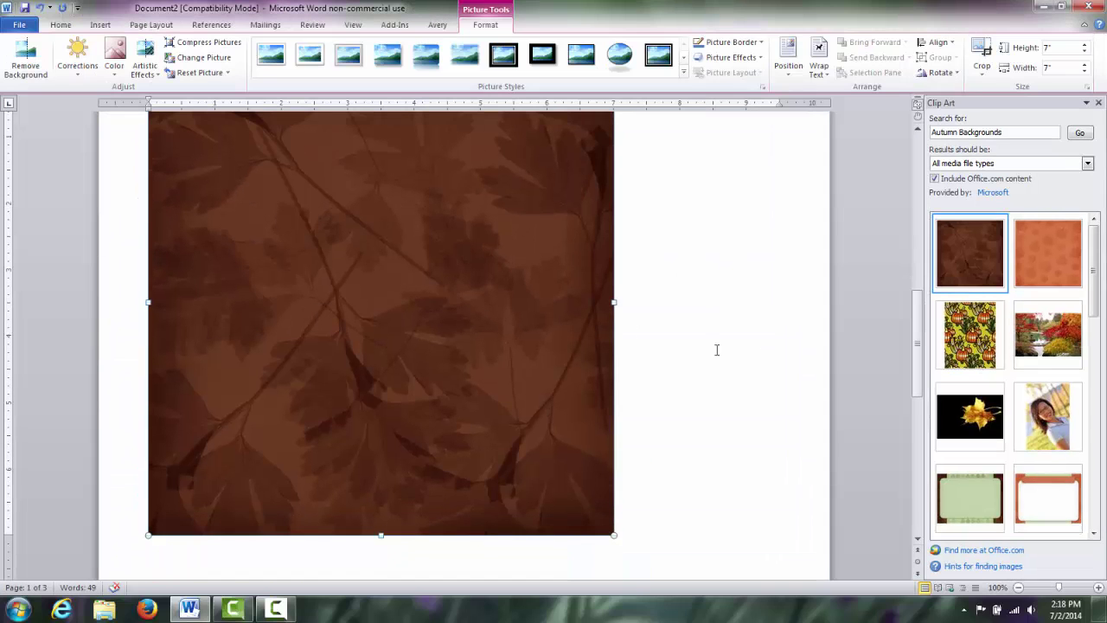
right_click(397, 269)
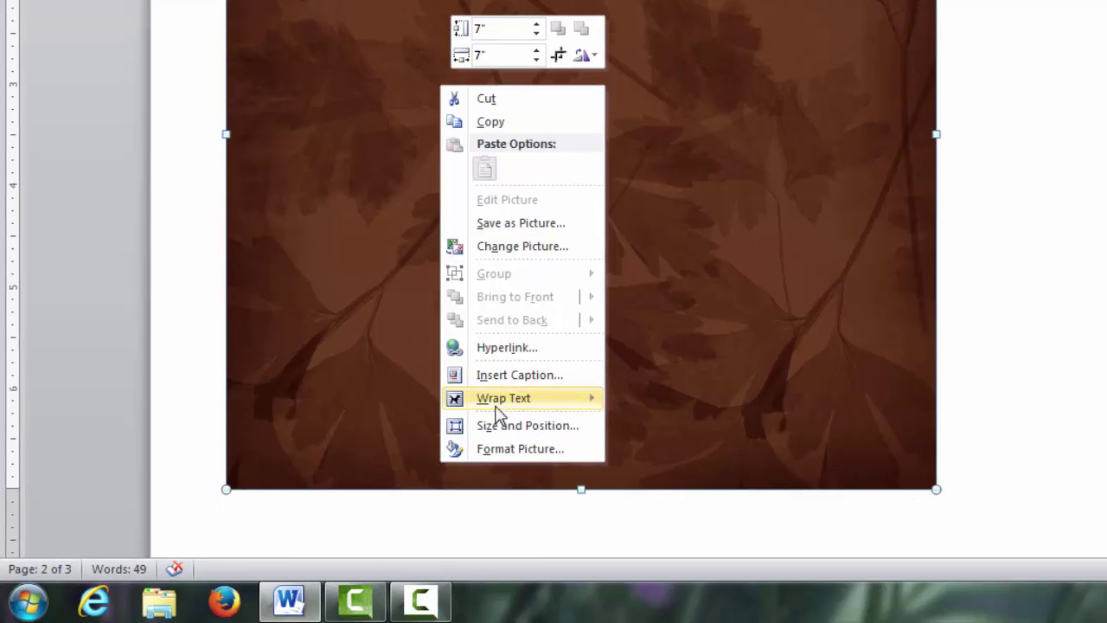
mouse_move(500, 404)
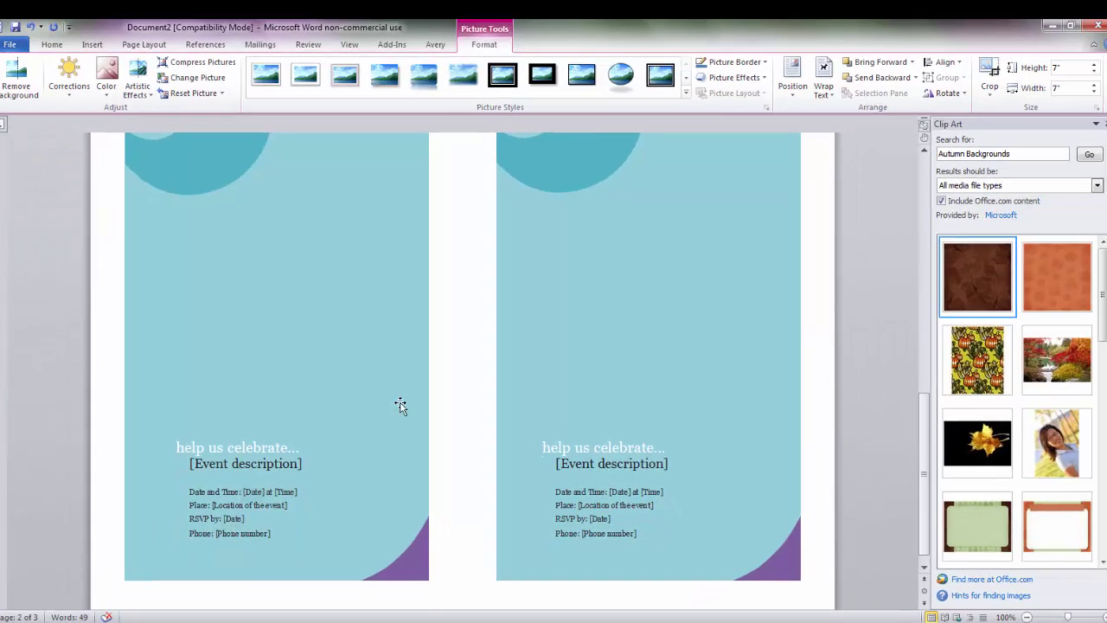
Move the brown leaf picture behind the "Tea party!" text on the right-hand cover and shrink it to 4.22" by 4.22"
scroll(541, 351, "up", 10)
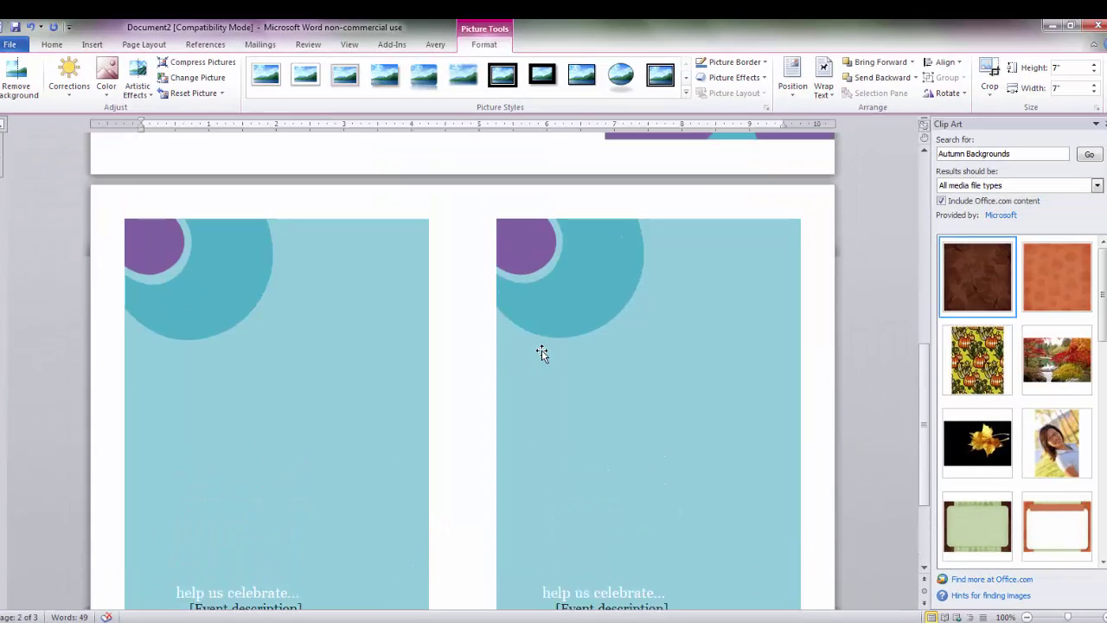
scroll(542, 351, "up", 3)
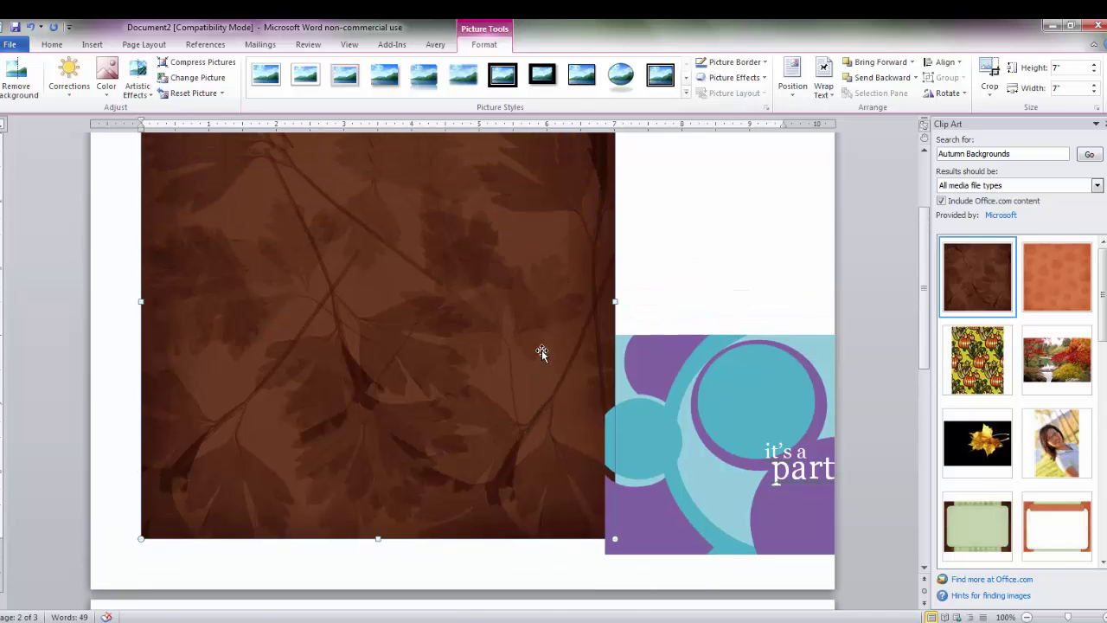
left_click_drag(566, 302, 791, 323)
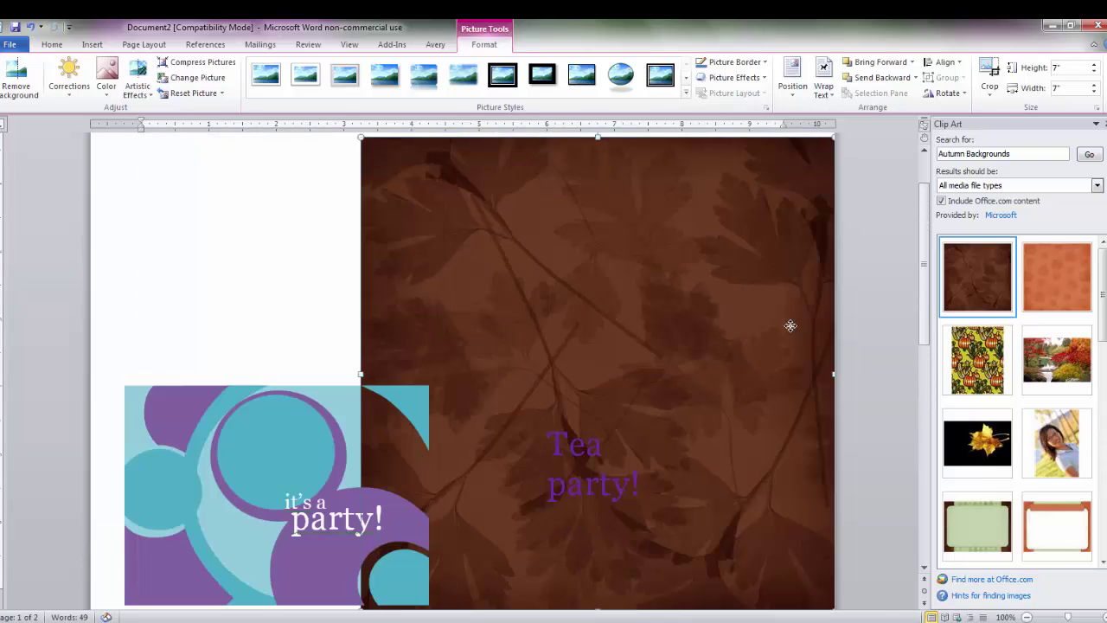
left_click_drag(359, 139, 548, 327)
left_click_drag(652, 378, 594, 374)
scroll(843, 348, "down", 3)
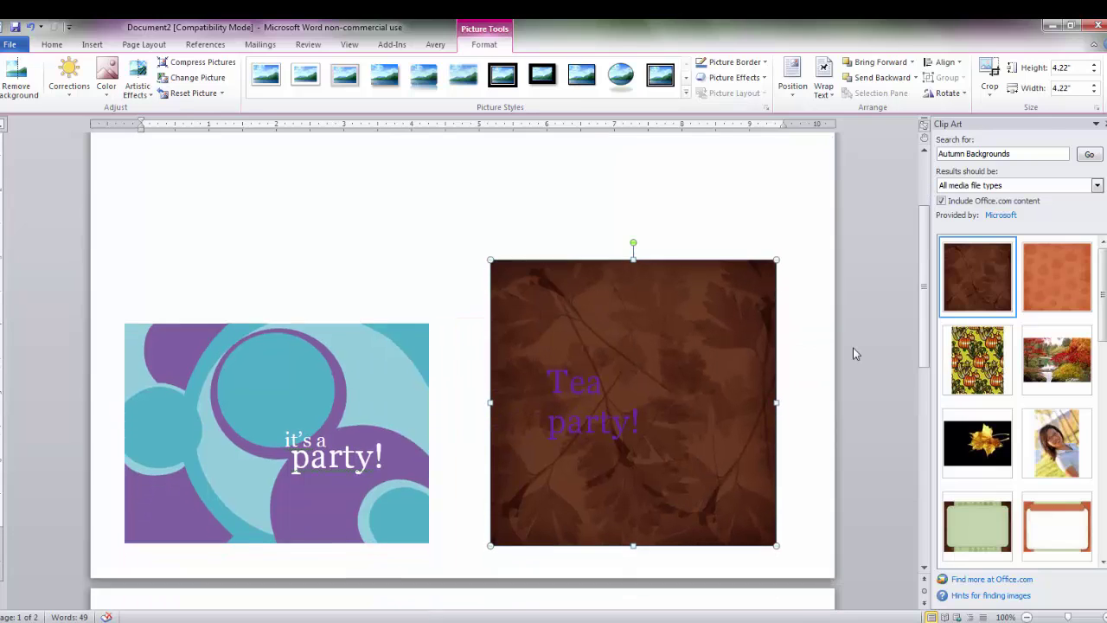